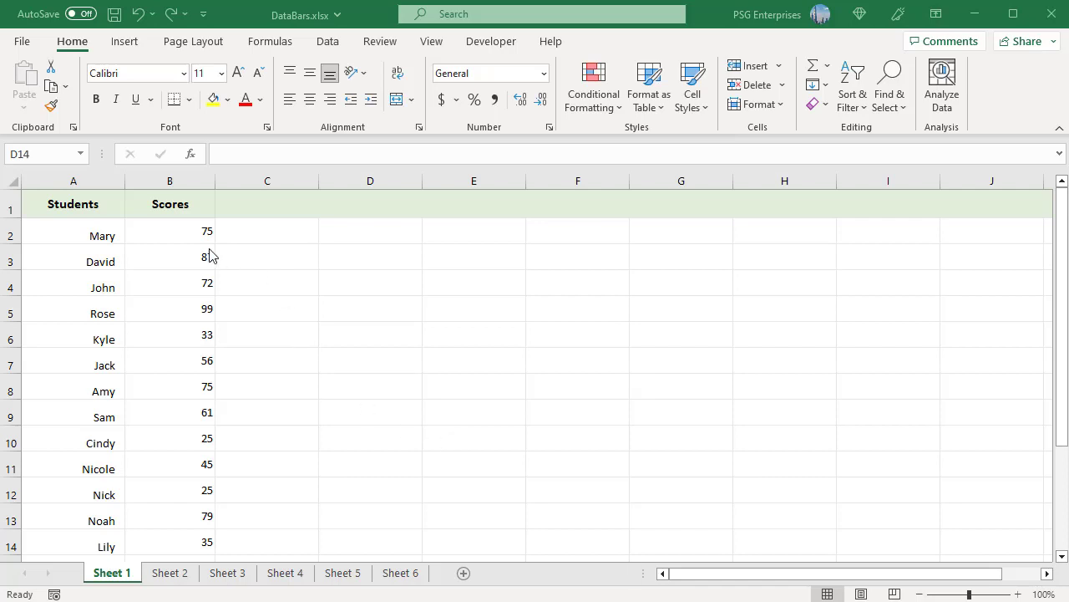
Step: Apply Blue Data Bar gradient-fill data bars to the scores in B2:B14
{"action": "left_click", "coordinate": [178, 233]}
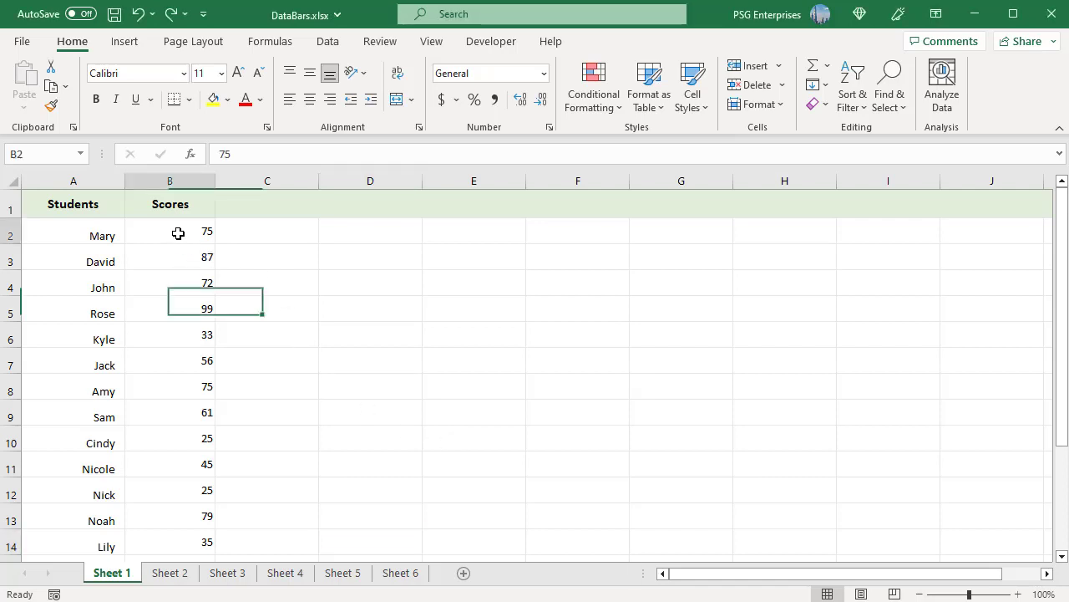
{"action": "left_click", "coordinate": [189, 537], "text": "shift"}
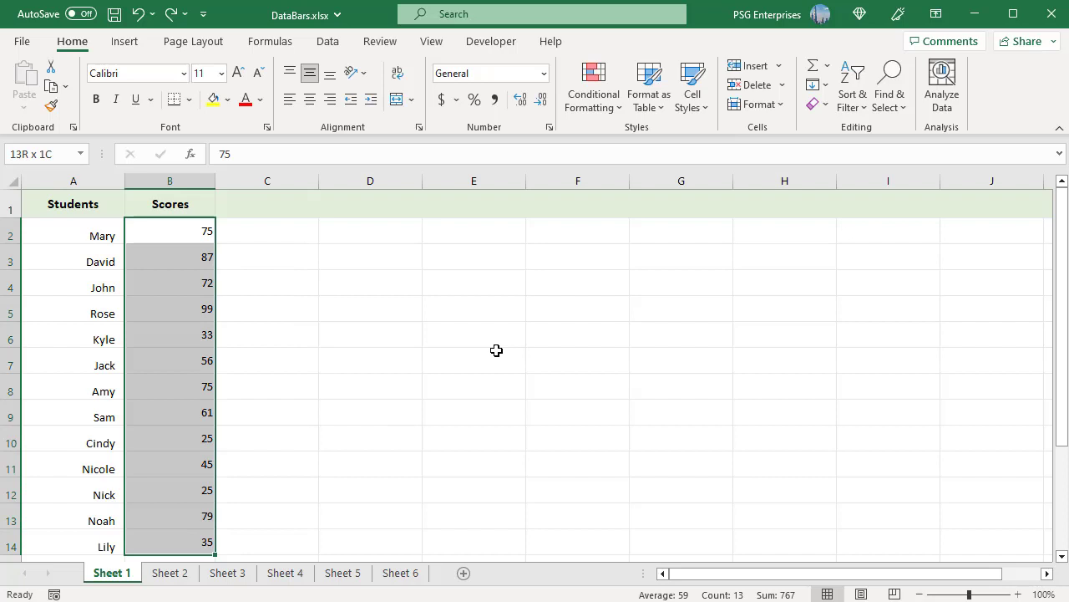
{"action": "left_click", "coordinate": [619, 114]}
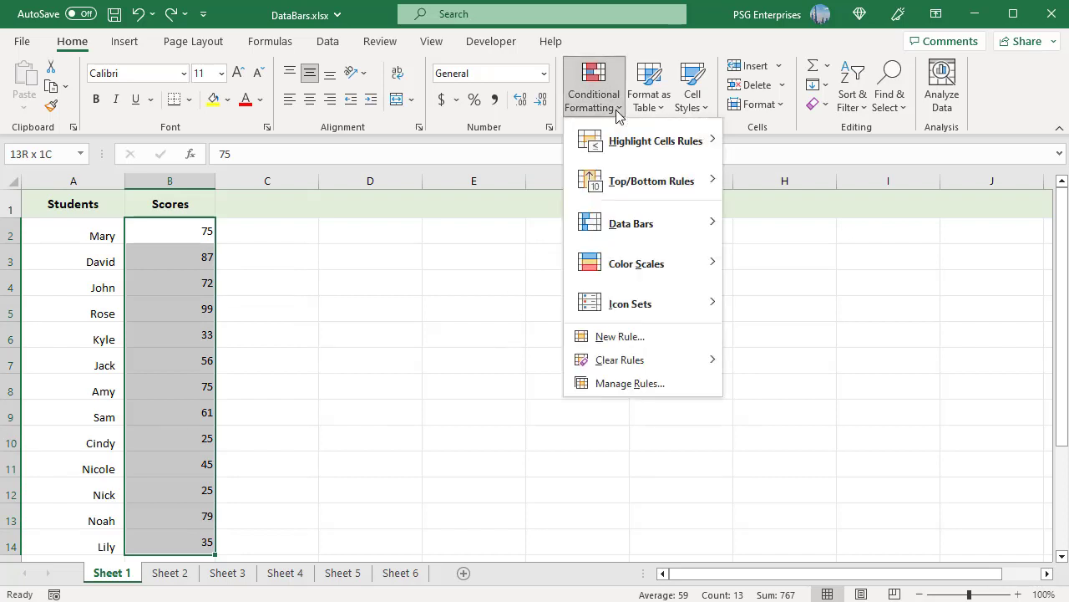
{"action": "mouse_move", "coordinate": [639, 227]}
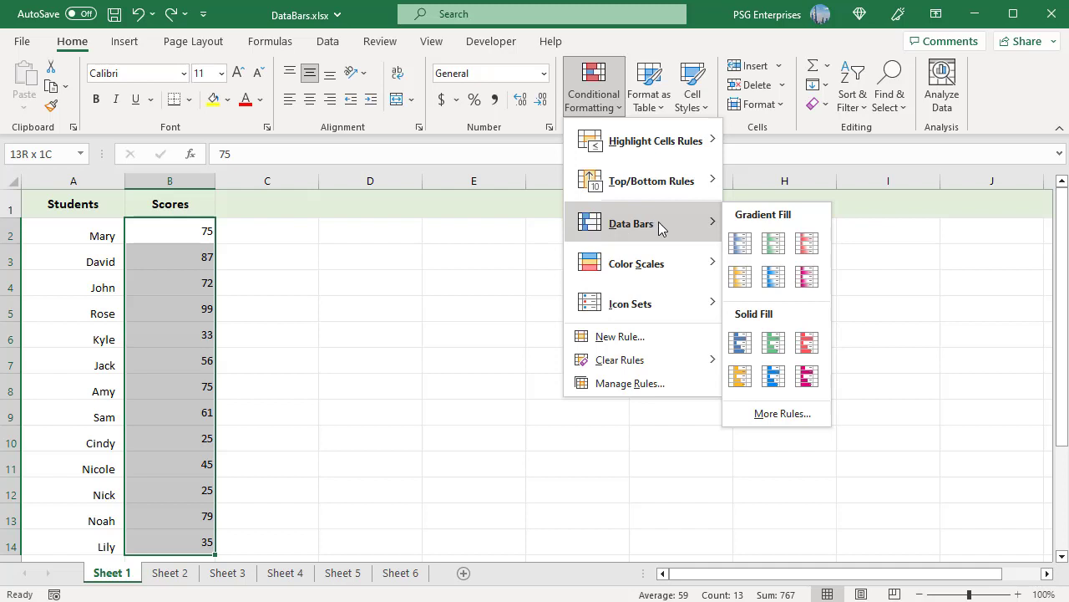
{"action": "left_click", "coordinate": [740, 242]}
{"action": "left_click", "coordinate": [370, 516]}
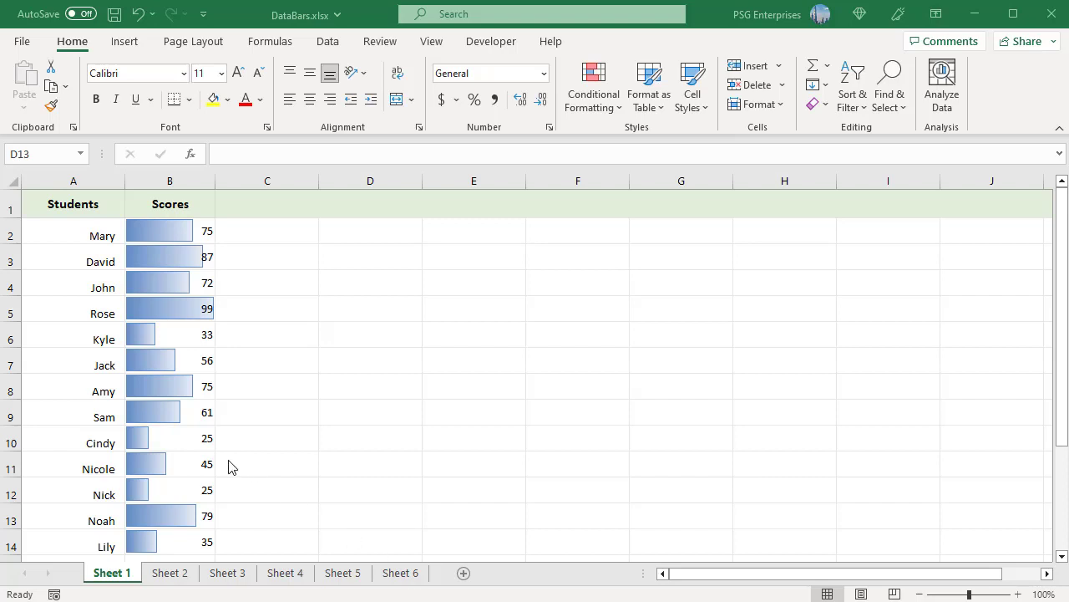
Step: Change the B14 score from 35 to 95 and drag column B wider to lengthen the bars
{"action": "left_click", "coordinate": [208, 540]}
{"action": "double_click", "coordinate": [208, 540]}
{"action": "key", "text": "BackSpace"}
{"action": "key", "text": "BackSpace"}
{"action": "type", "text": "95"}
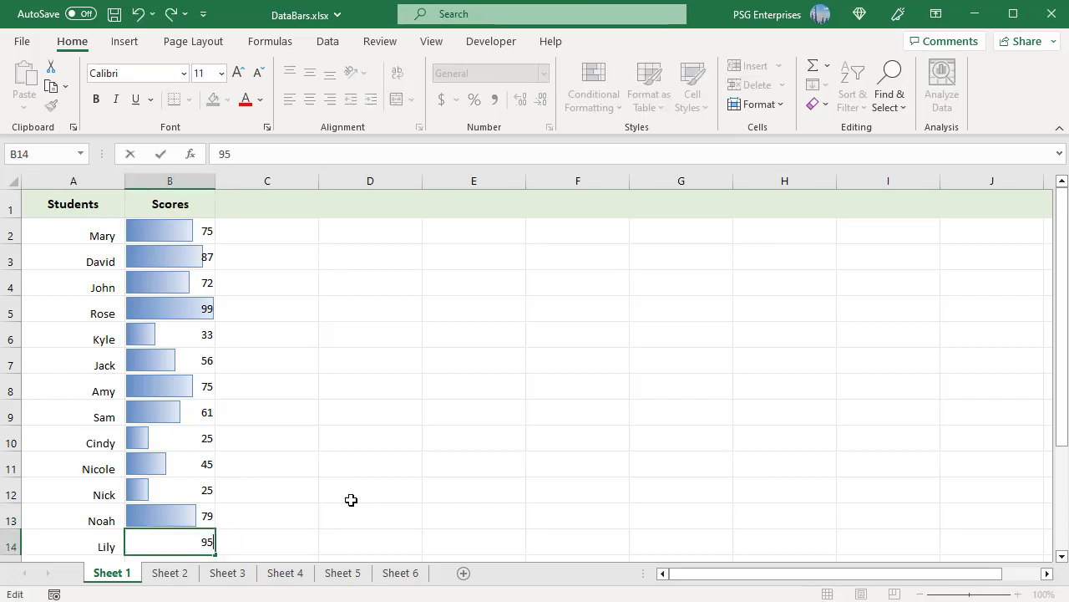
{"action": "left_click", "coordinate": [322, 542]}
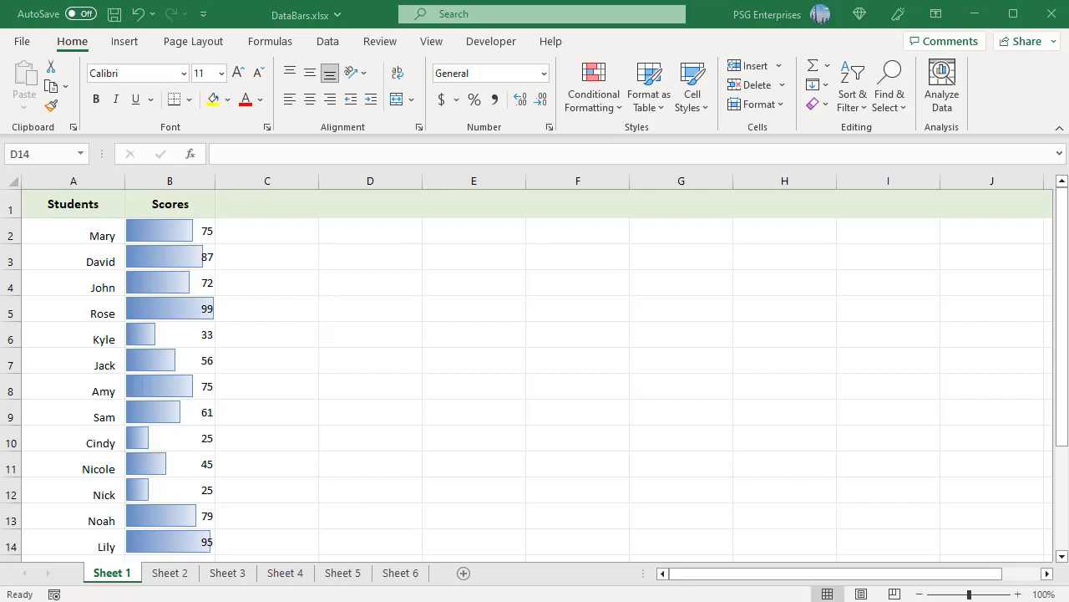
{"action": "left_click", "coordinate": [215, 181]}
{"action": "left_click_drag", "start_coordinate": [214, 183], "coordinate": [422, 183]}
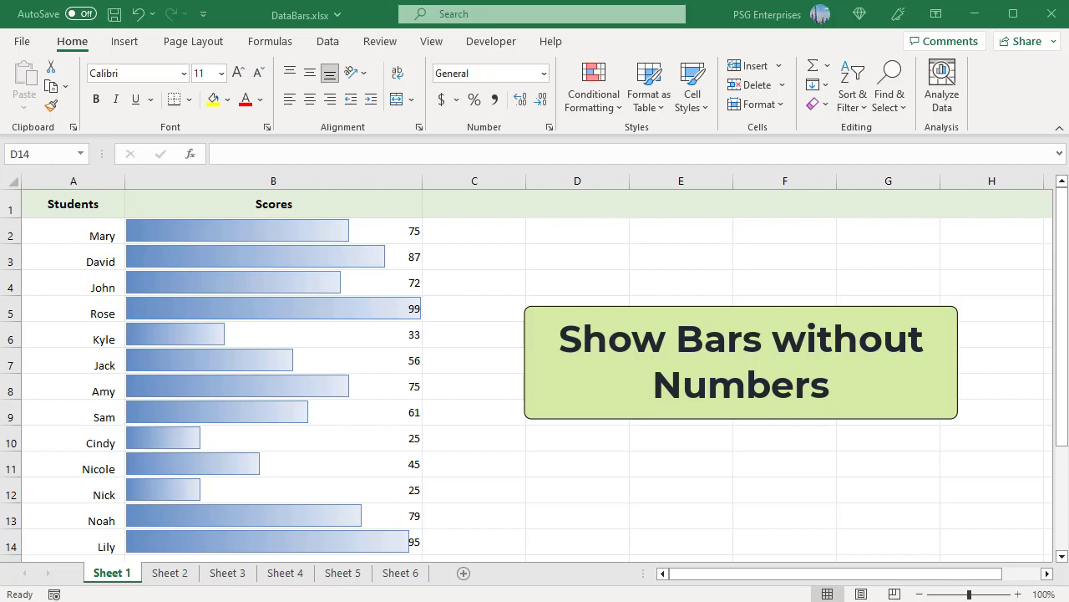
Step: Edit the Scores Data Bar rule in Manage Rules to tick Show Bar Only
{"action": "left_click", "coordinate": [334, 258]}
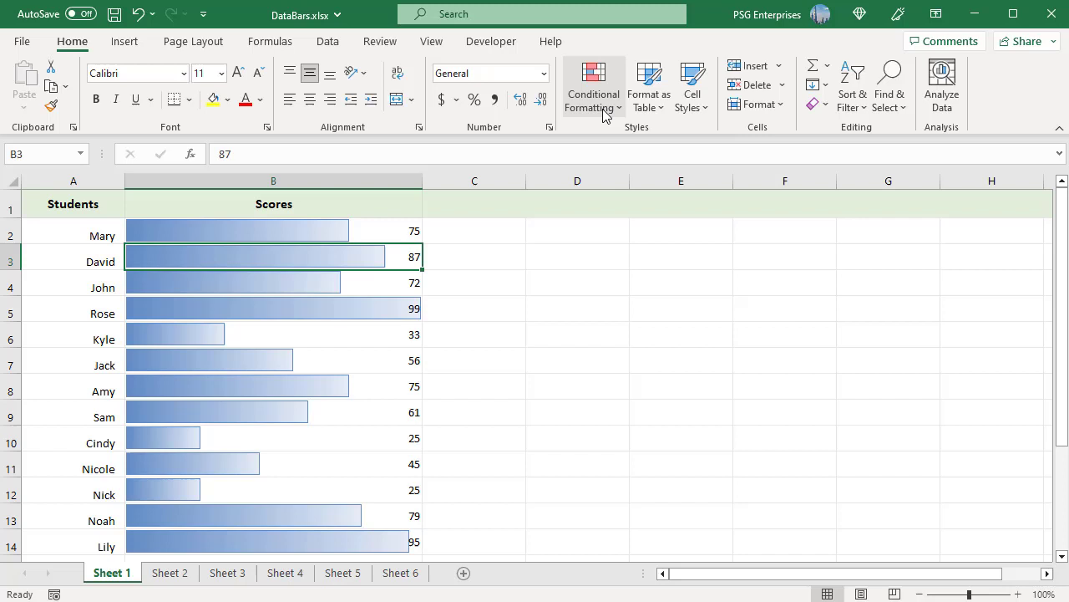
{"action": "left_click", "coordinate": [606, 115]}
{"action": "left_click", "coordinate": [620, 386]}
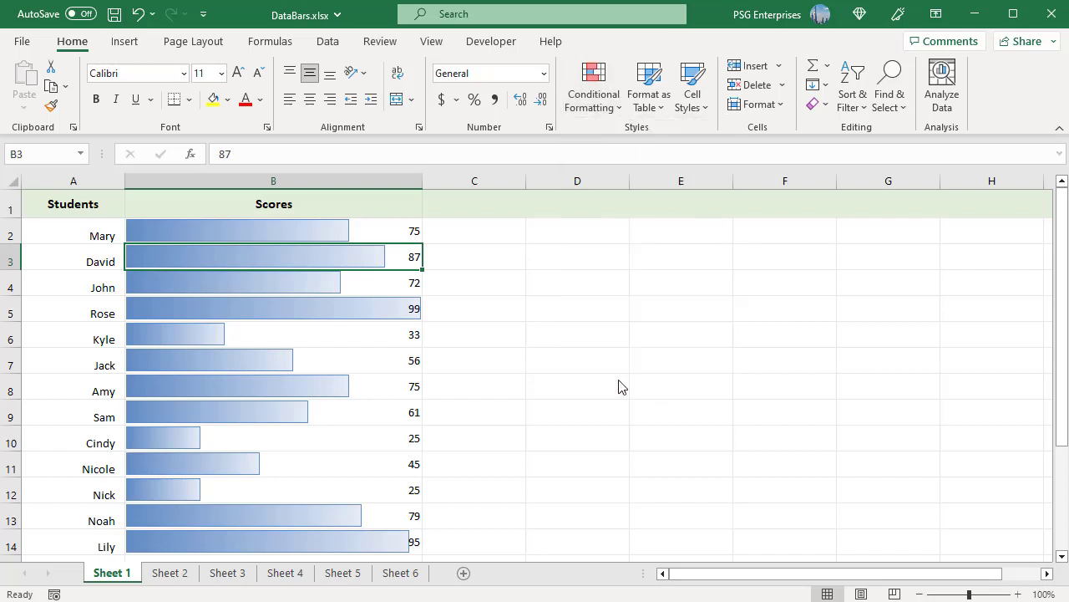
{"action": "left_click", "coordinate": [401, 217]}
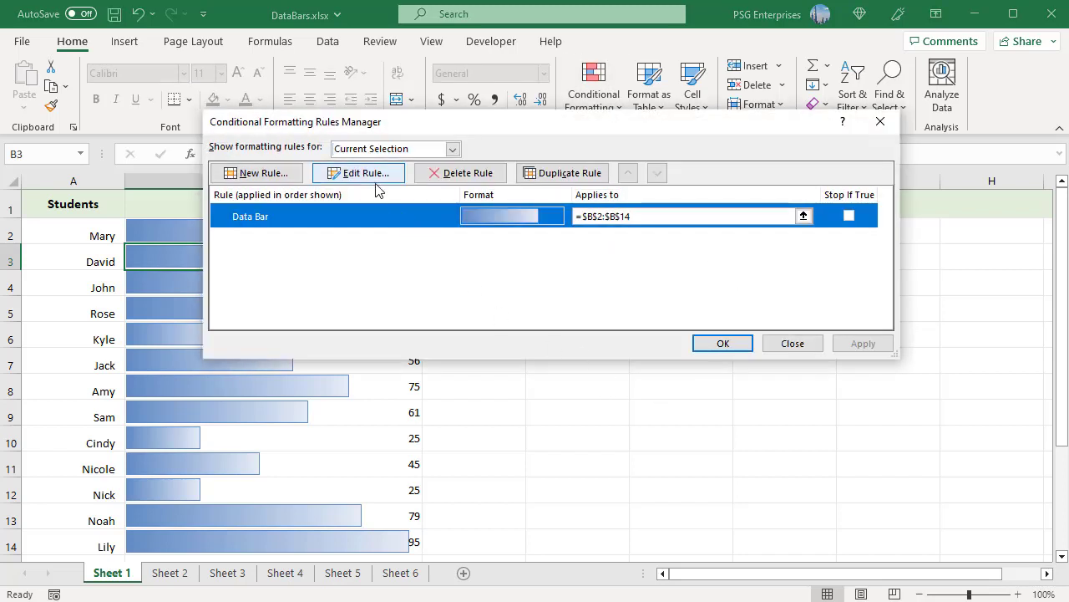
{"action": "left_click", "coordinate": [374, 174]}
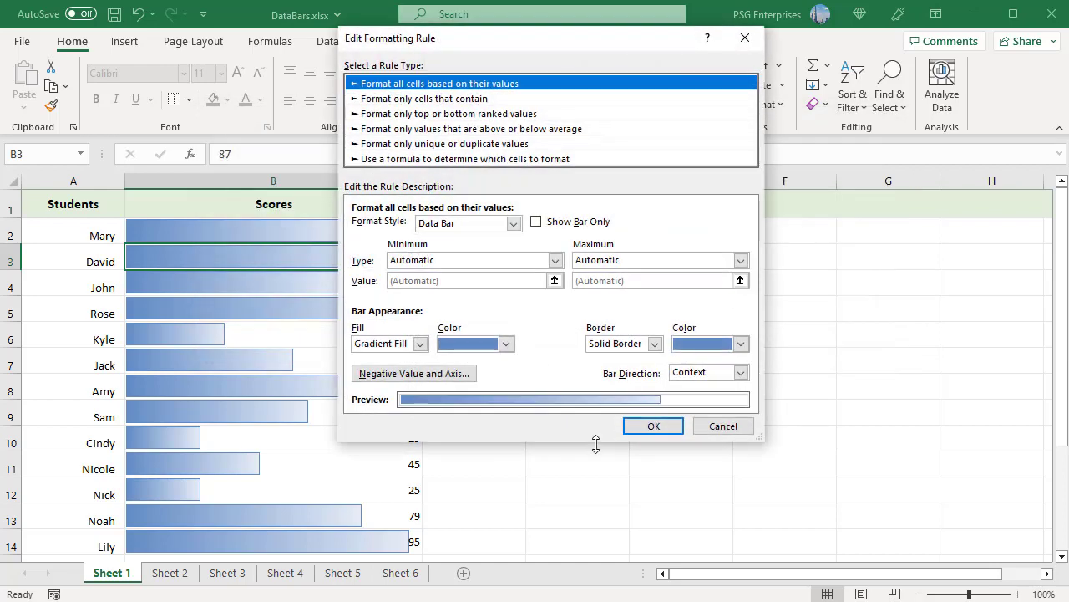
{"action": "left_click", "coordinate": [535, 225]}
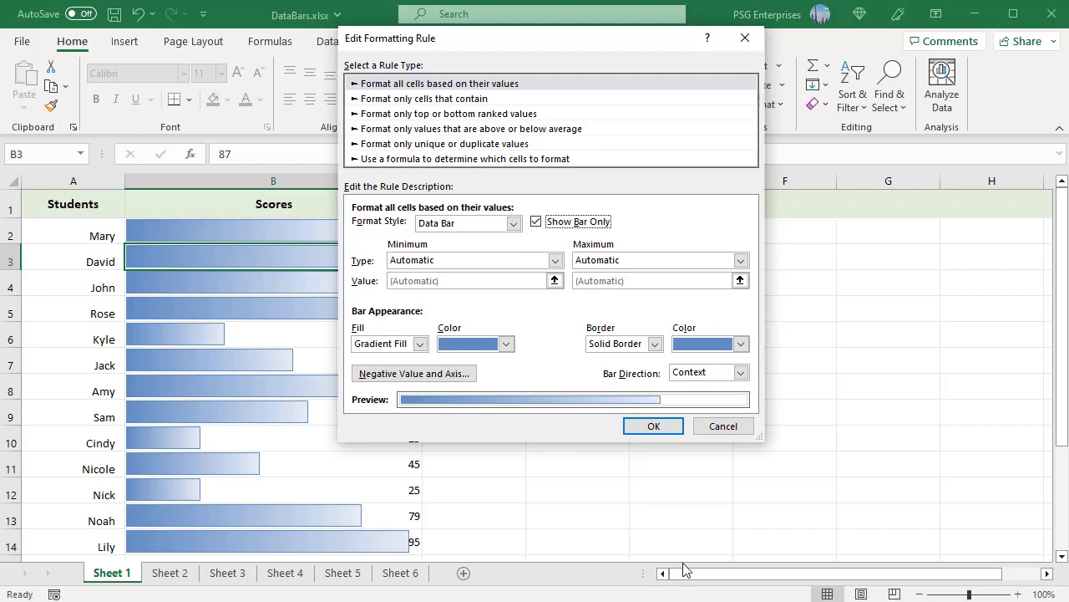
{"action": "left_click", "coordinate": [652, 427]}
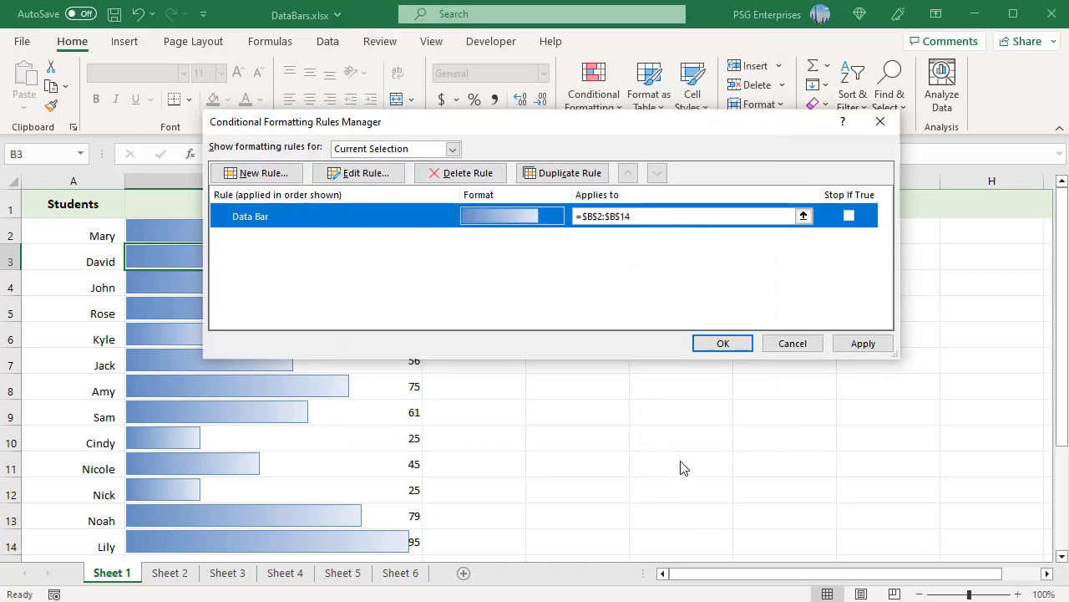
{"action": "left_click", "coordinate": [723, 343]}
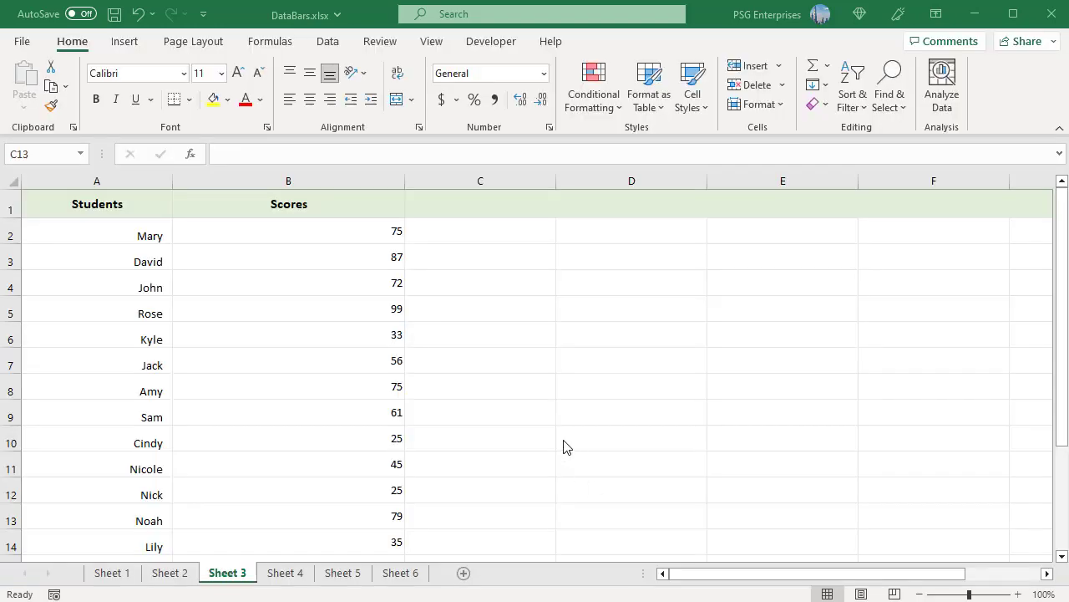
Step: Select the Sheet 3 scores B2:B14 and start a new data bar rule via More Rules
{"action": "left_click", "coordinate": [216, 234]}
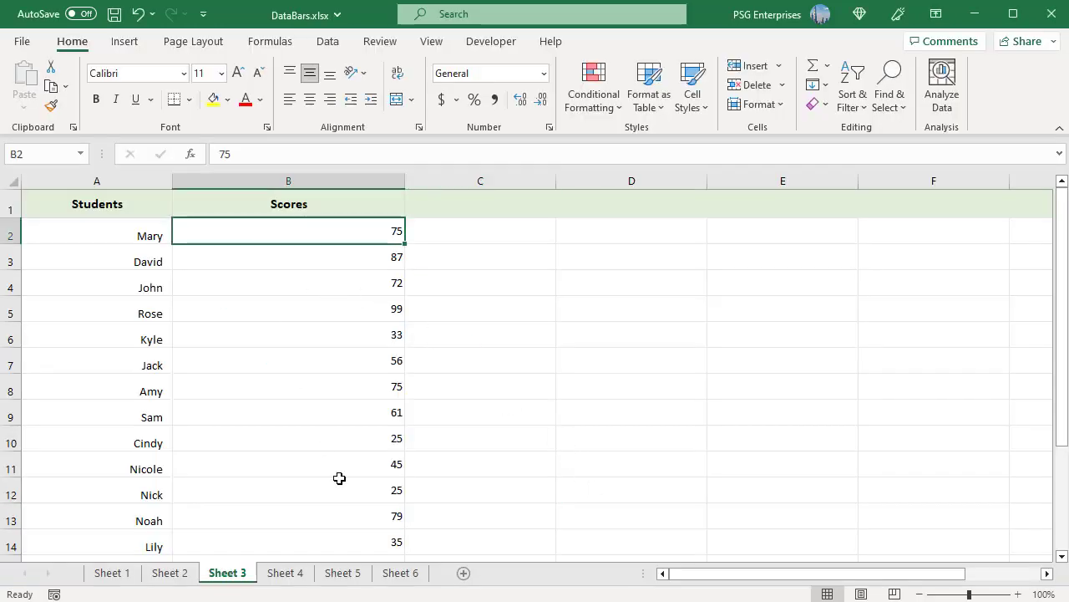
{"action": "left_click", "coordinate": [349, 543], "text": "shift"}
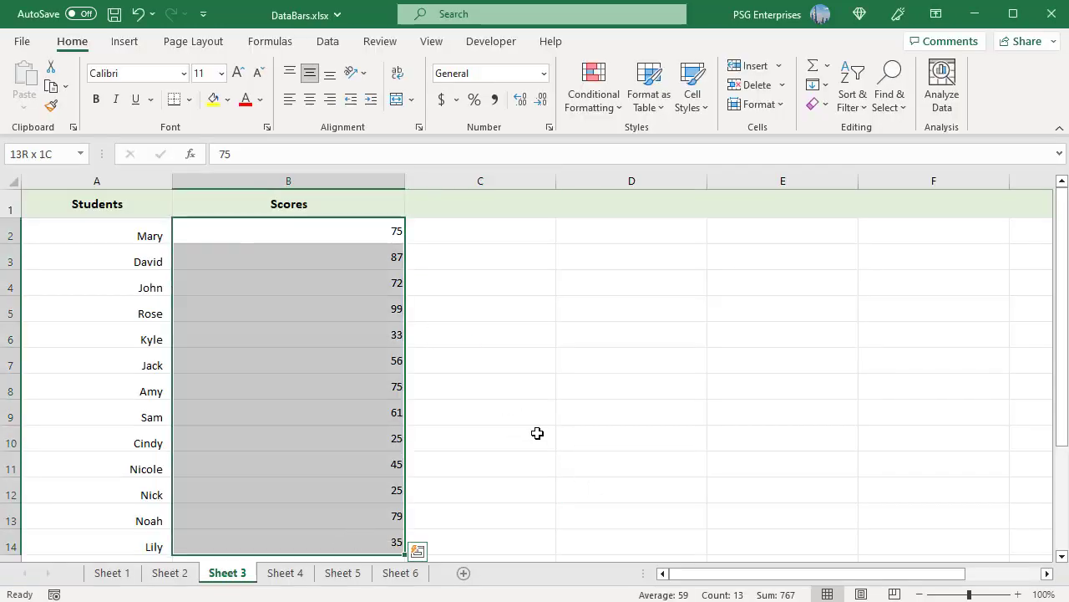
{"action": "left_click", "coordinate": [614, 112]}
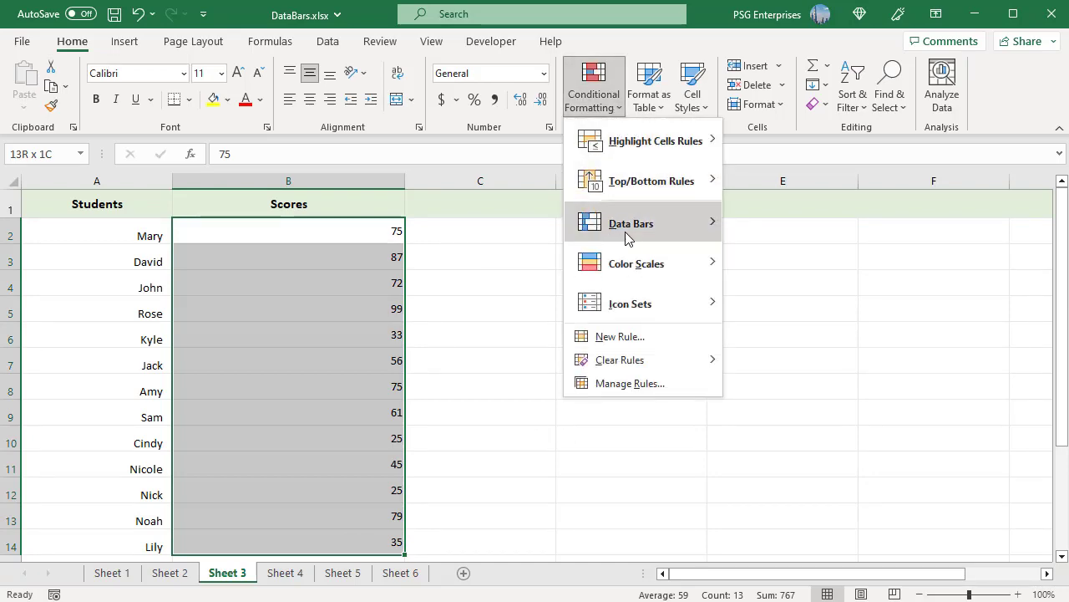
{"action": "mouse_move", "coordinate": [626, 237]}
{"action": "left_click", "coordinate": [762, 418]}
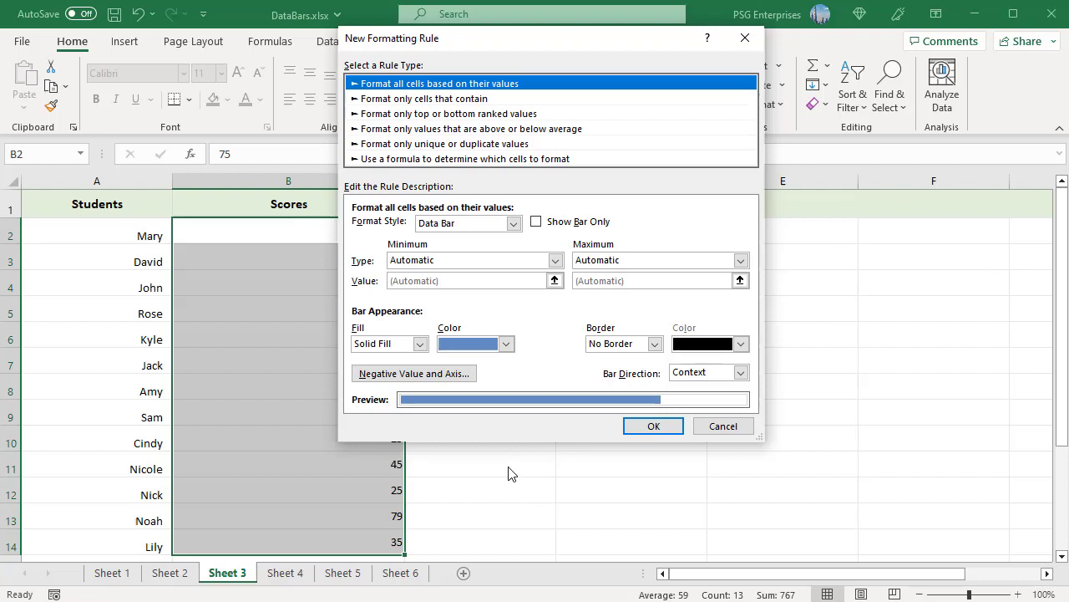
Step: Set the bar fill to Gradient Fill with custom colour #EA4095
{"action": "left_click", "coordinate": [419, 344]}
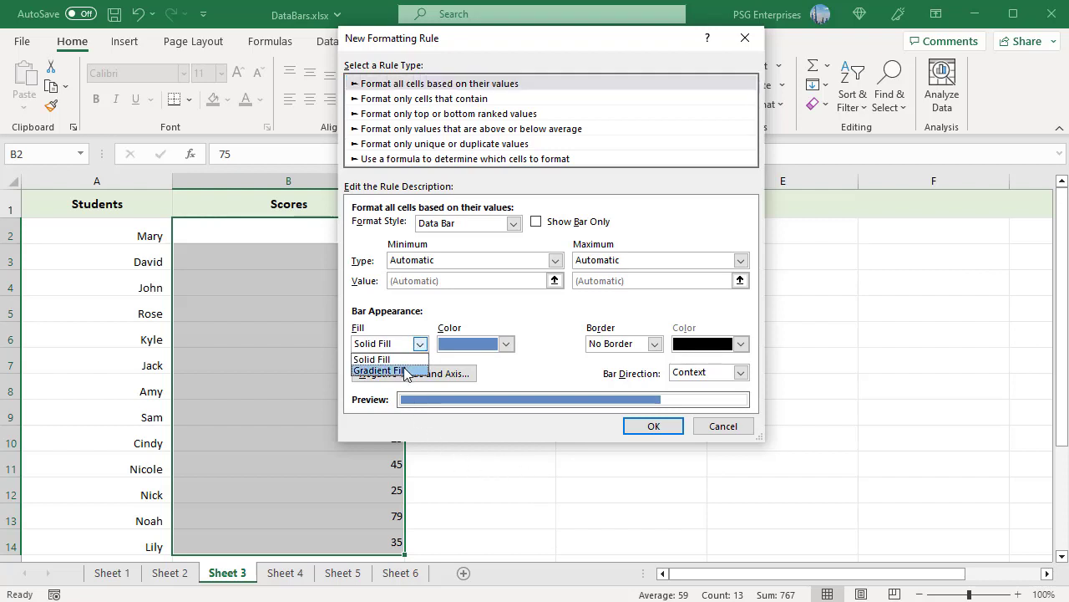
{"action": "left_click", "coordinate": [393, 371]}
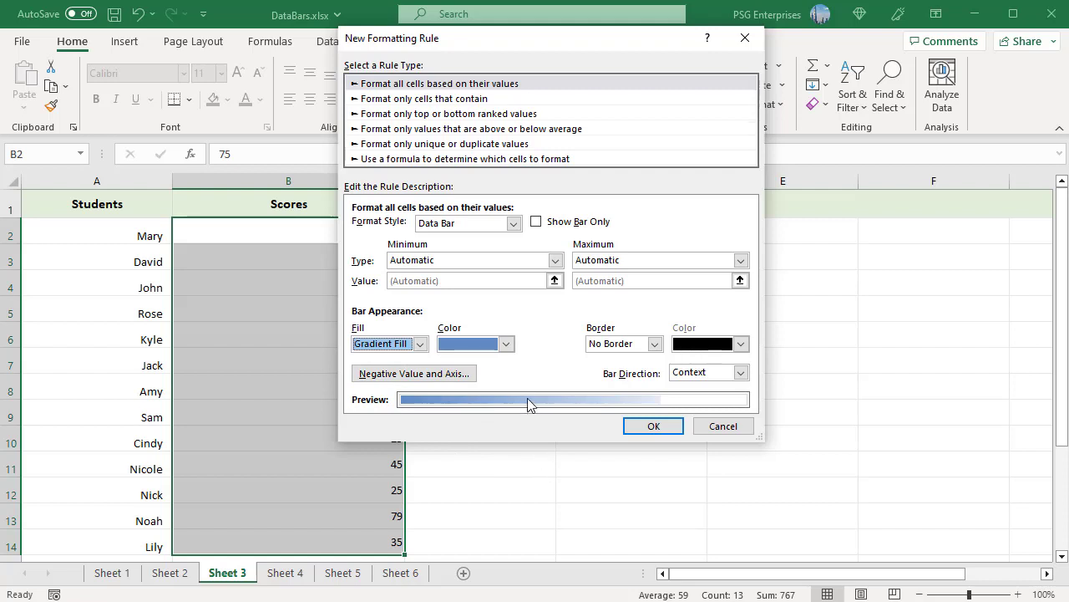
{"action": "left_click", "coordinate": [506, 344]}
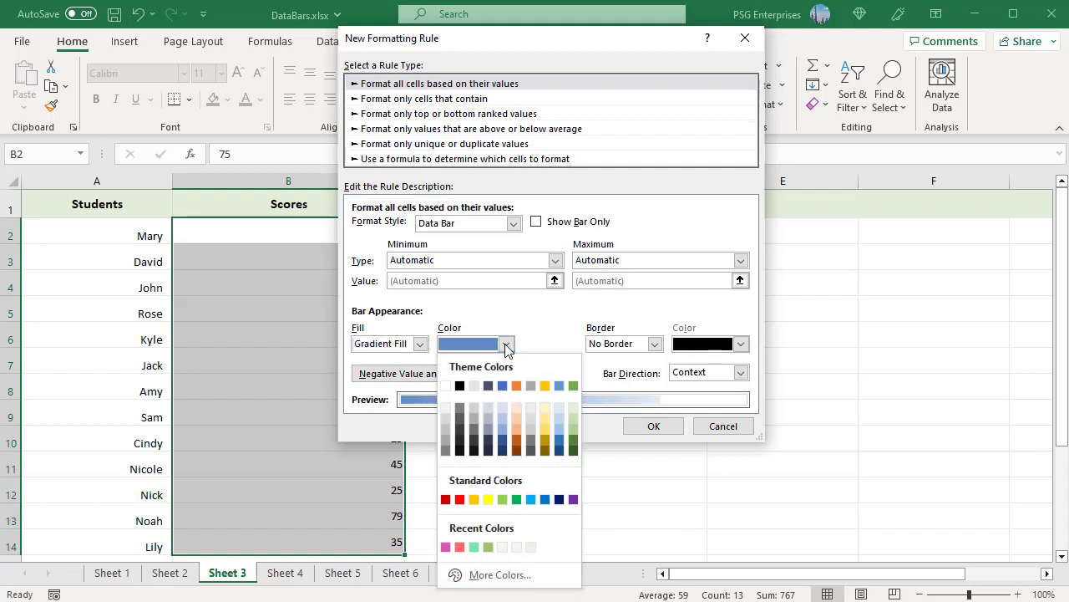
{"action": "left_click", "coordinate": [523, 574]}
{"action": "left_click", "coordinate": [561, 143]}
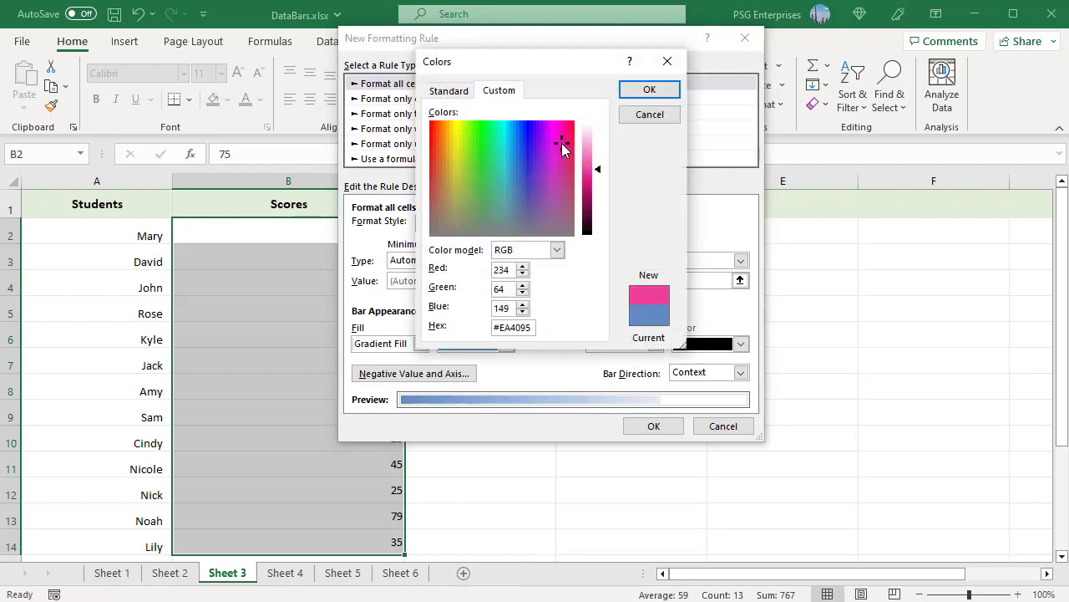
Step: Give the pink data bars a solid near-black border
{"action": "left_click", "coordinate": [649, 90]}
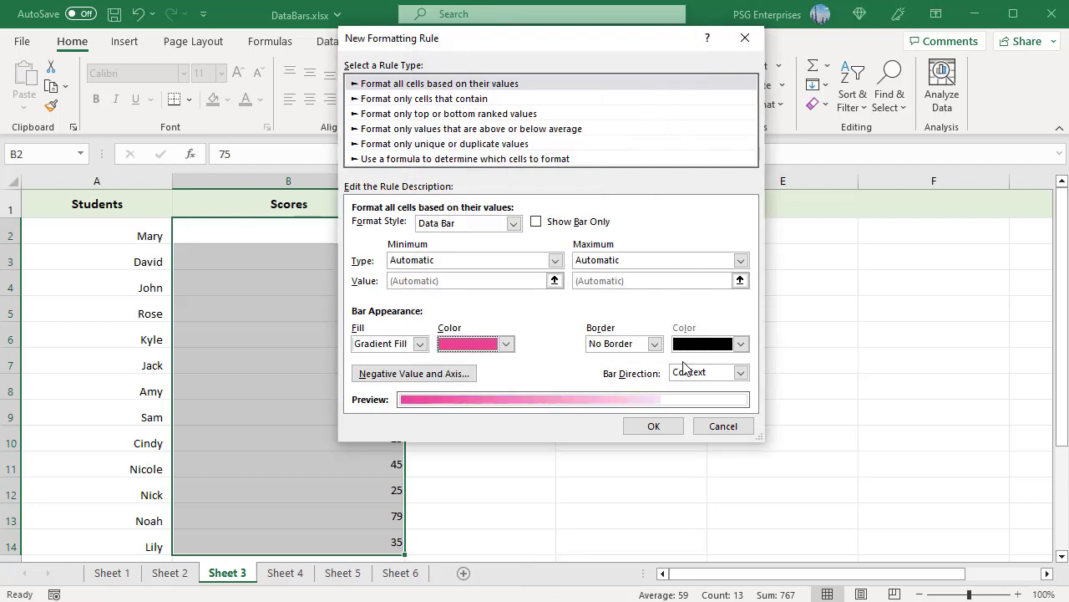
{"action": "left_click", "coordinate": [655, 344]}
{"action": "left_click", "coordinate": [617, 370]}
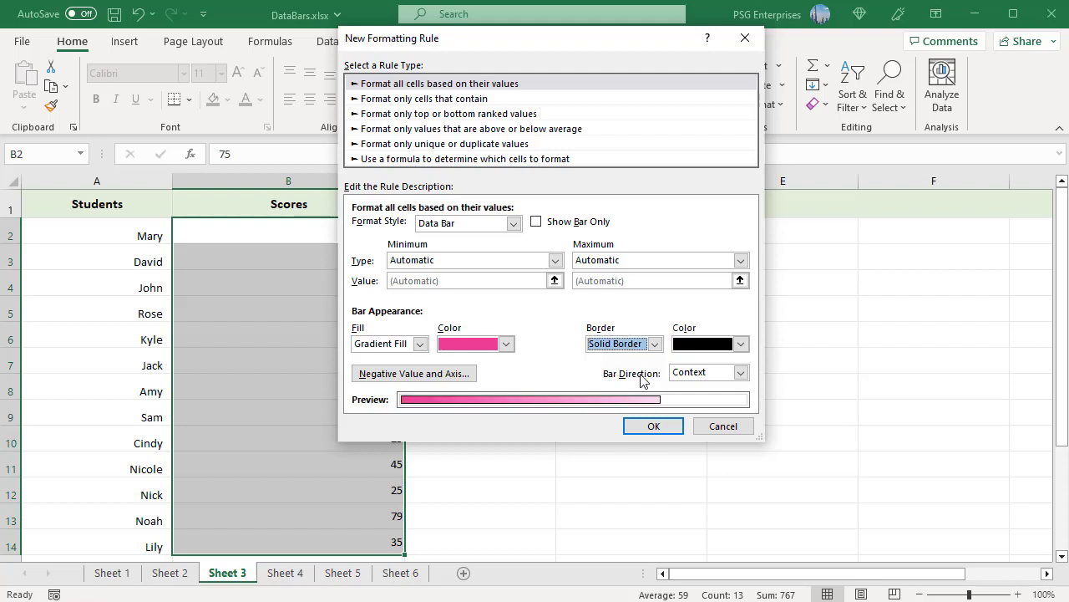
{"action": "left_click", "coordinate": [739, 344]}
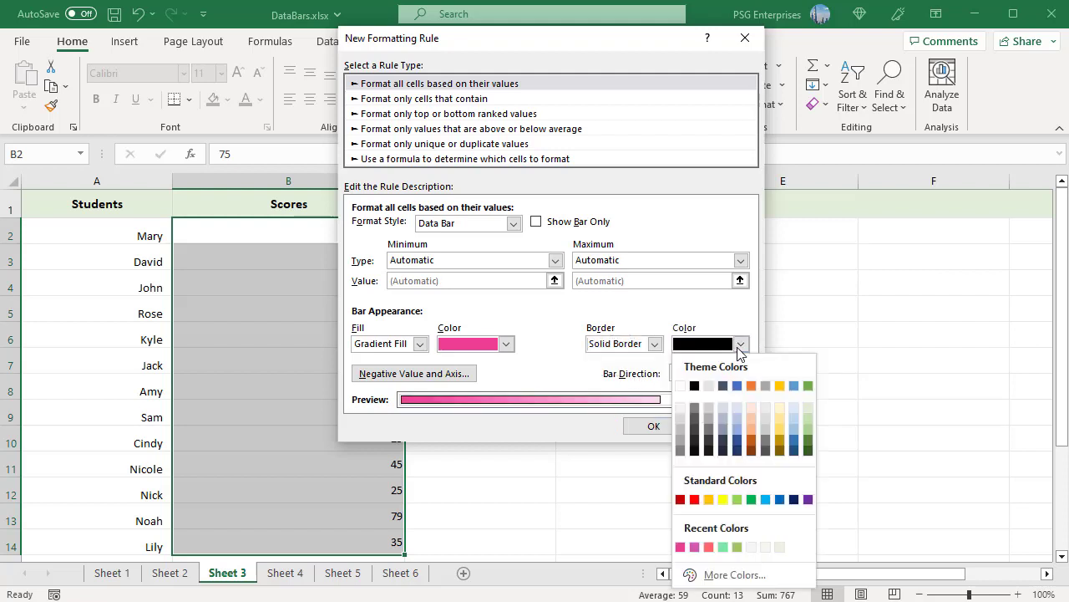
{"action": "left_click", "coordinate": [694, 449]}
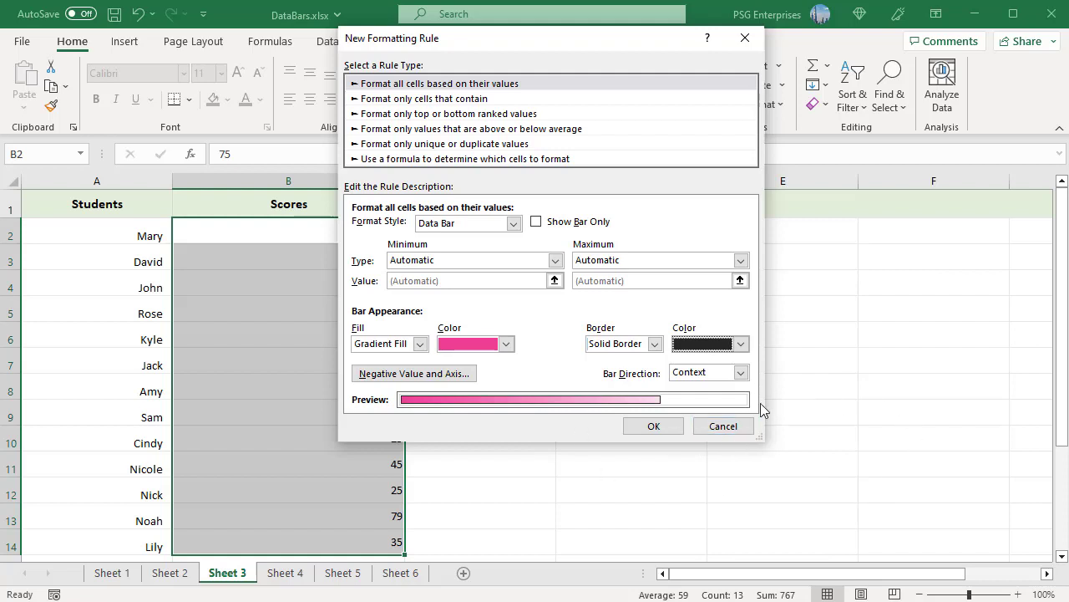
Step: Set the bar direction to Right-to-Left and apply the rule to the Scores
{"action": "left_click", "coordinate": [740, 373]}
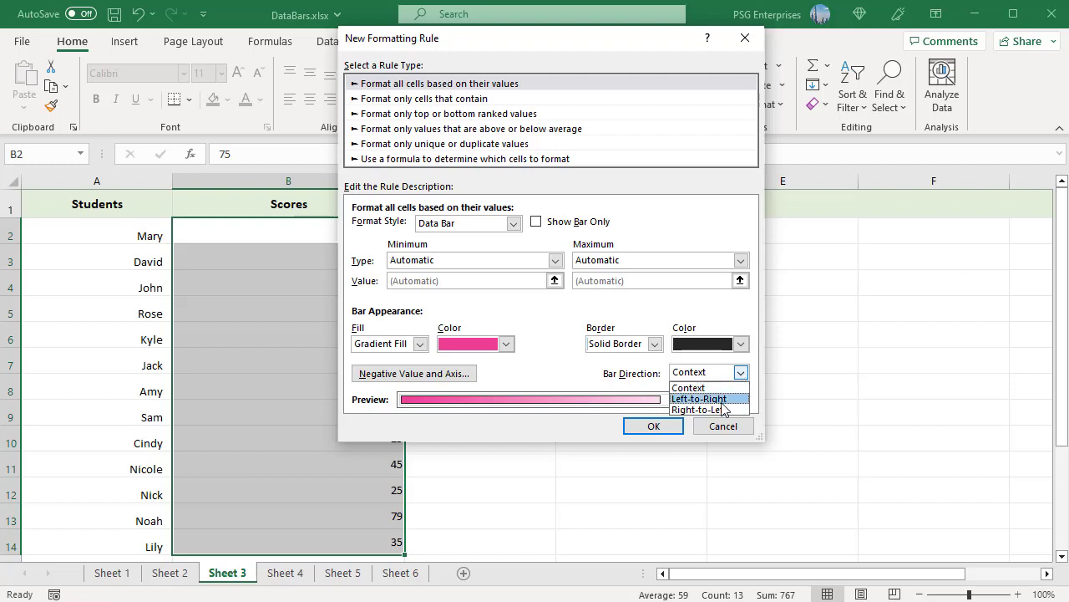
{"action": "left_click", "coordinate": [723, 410]}
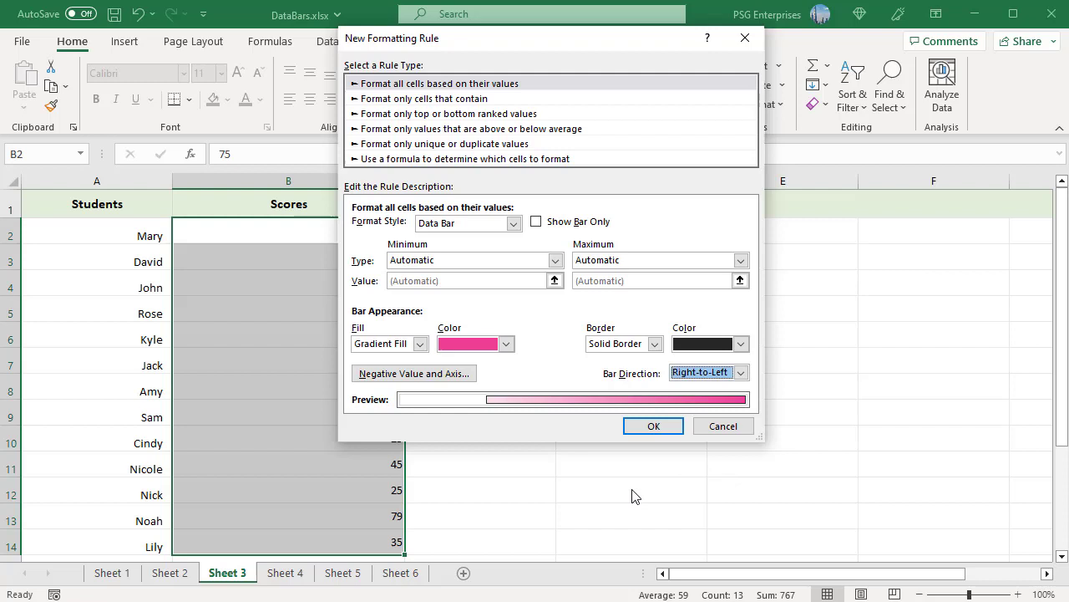
{"action": "left_click", "coordinate": [653, 426]}
{"action": "left_click", "coordinate": [633, 541]}
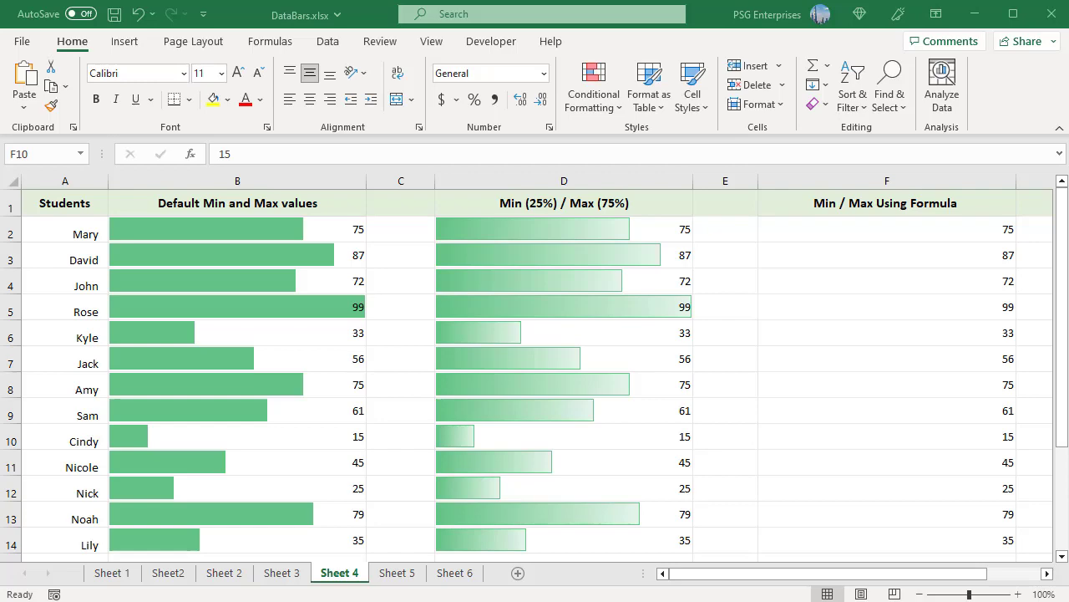
Step: From cell D2, open column D's Data Bar rule in Manage Rules for editing
{"action": "left_click", "coordinate": [516, 235]}
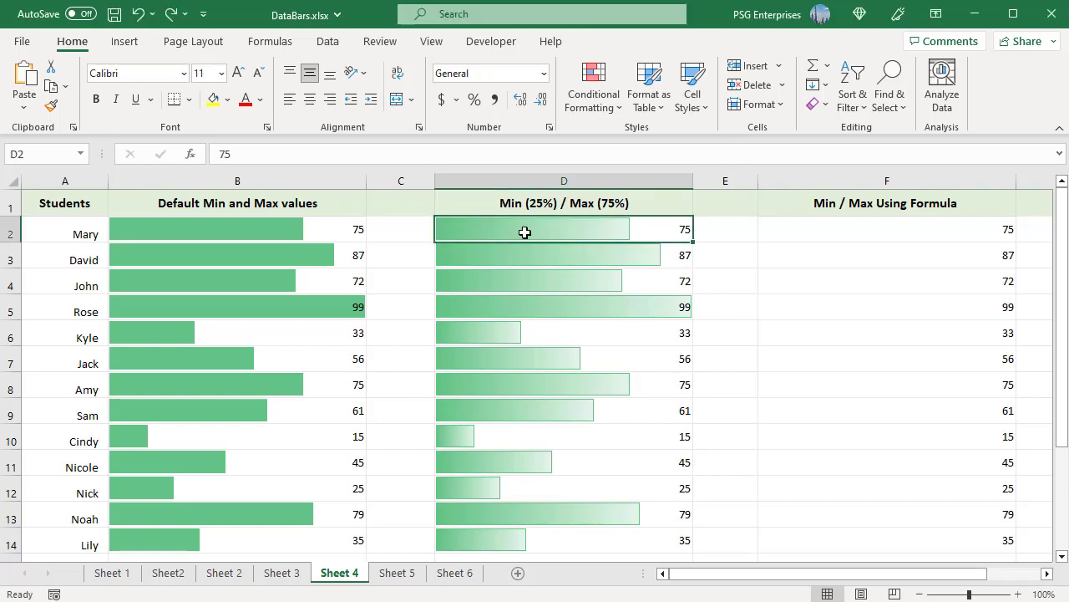
{"action": "left_click", "coordinate": [593, 107]}
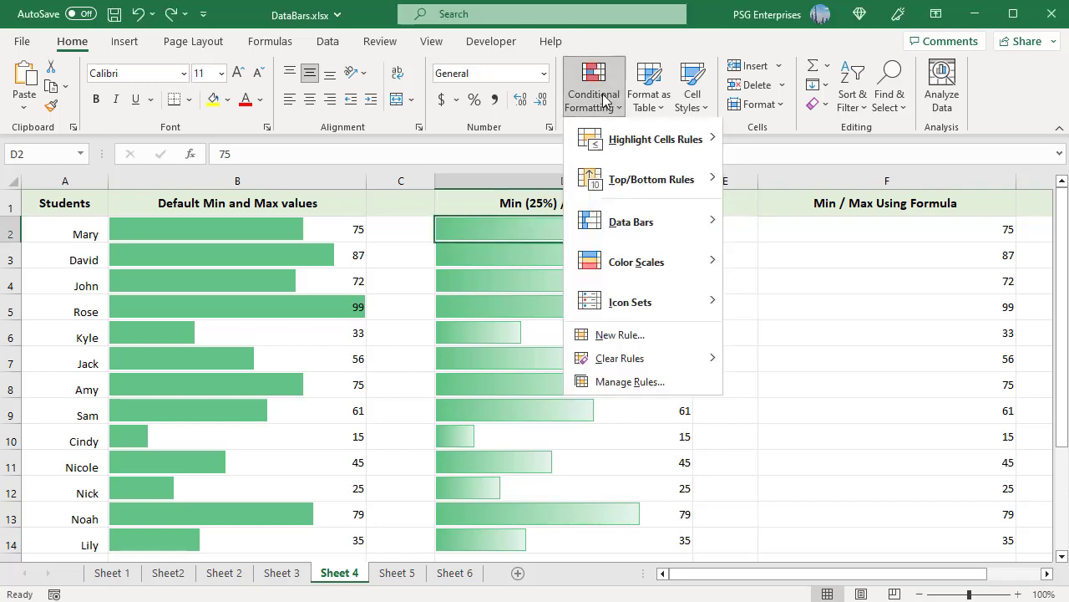
{"action": "left_click", "coordinate": [655, 385]}
{"action": "left_click", "coordinate": [463, 216]}
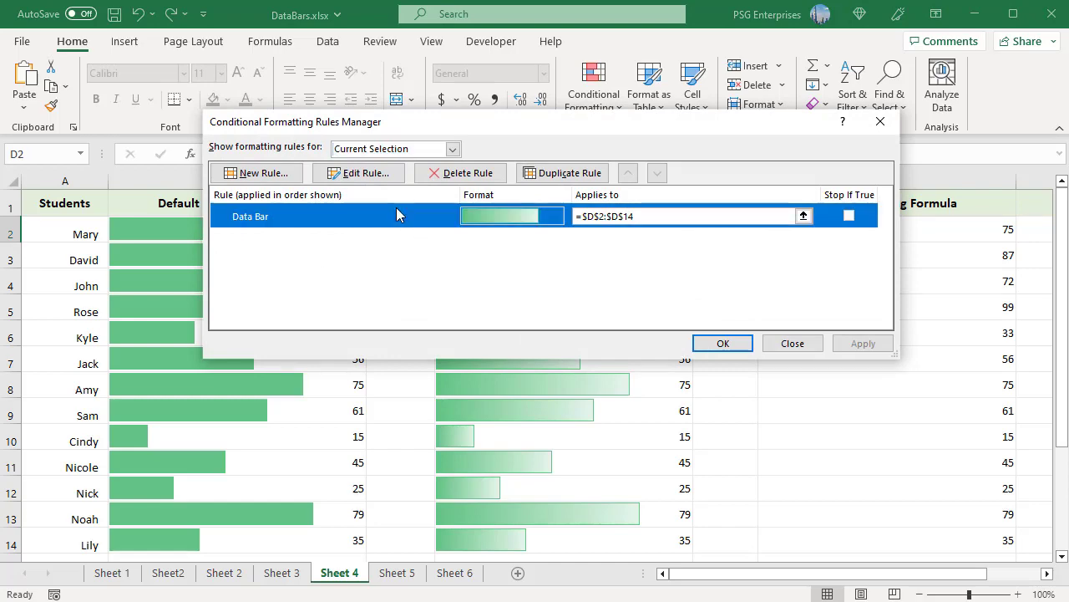
{"action": "left_click", "coordinate": [378, 179]}
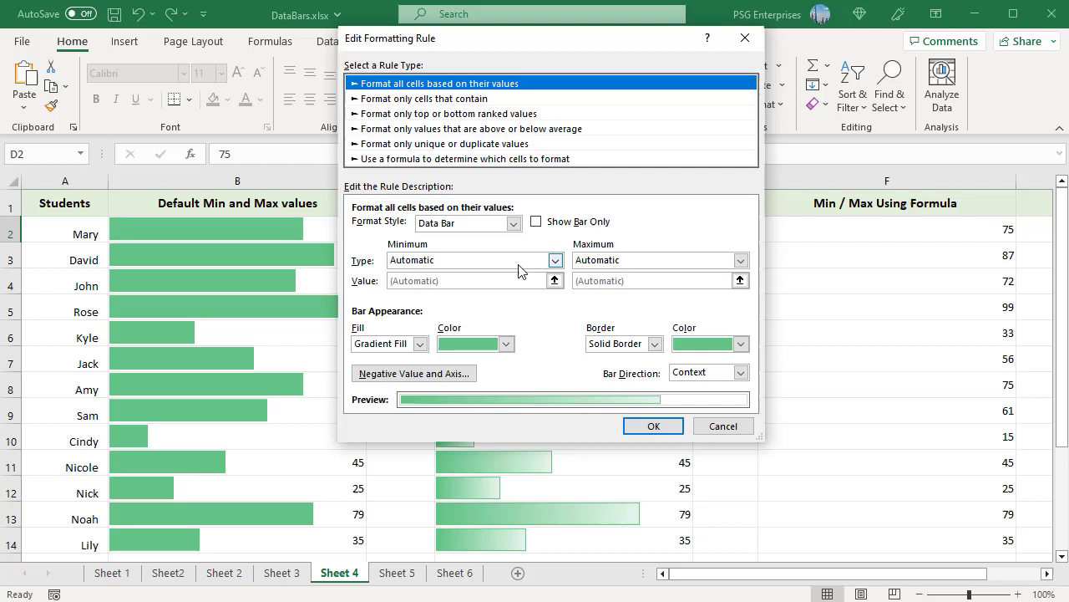
Step: Set the minimum to Percent 25 and the maximum to Percent 75, then apply
{"action": "left_click", "coordinate": [556, 262]}
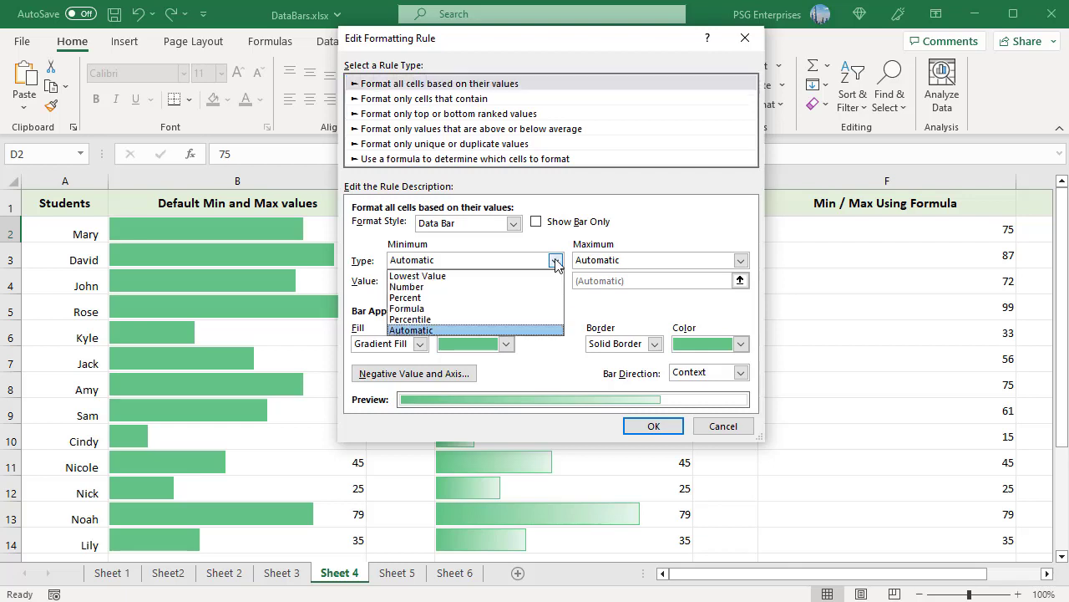
{"action": "left_click", "coordinate": [424, 298]}
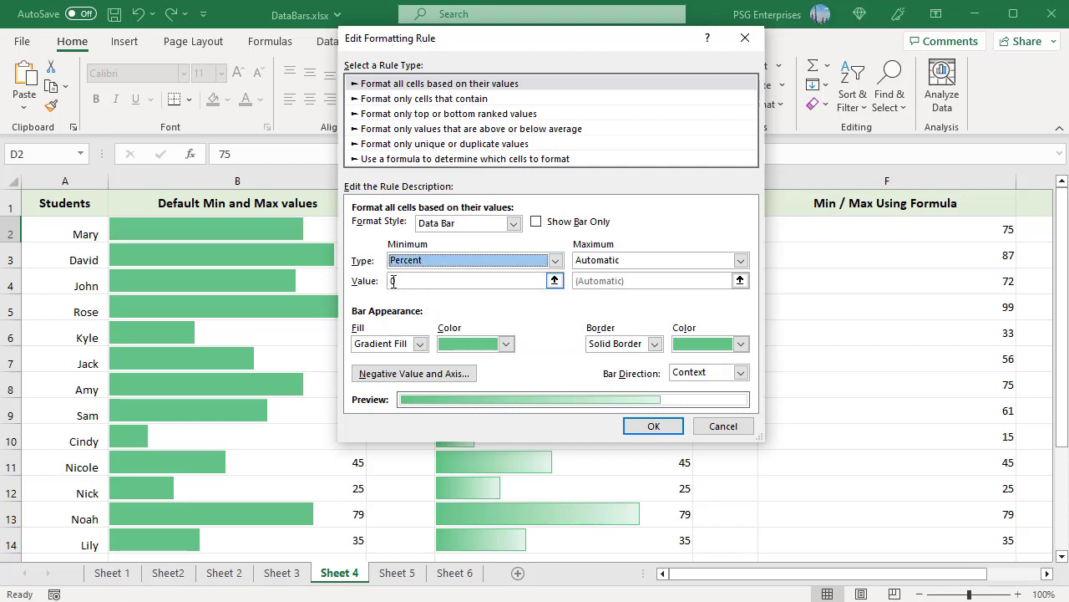
{"action": "double_click", "coordinate": [398, 281]}
{"action": "type", "text": "25"}
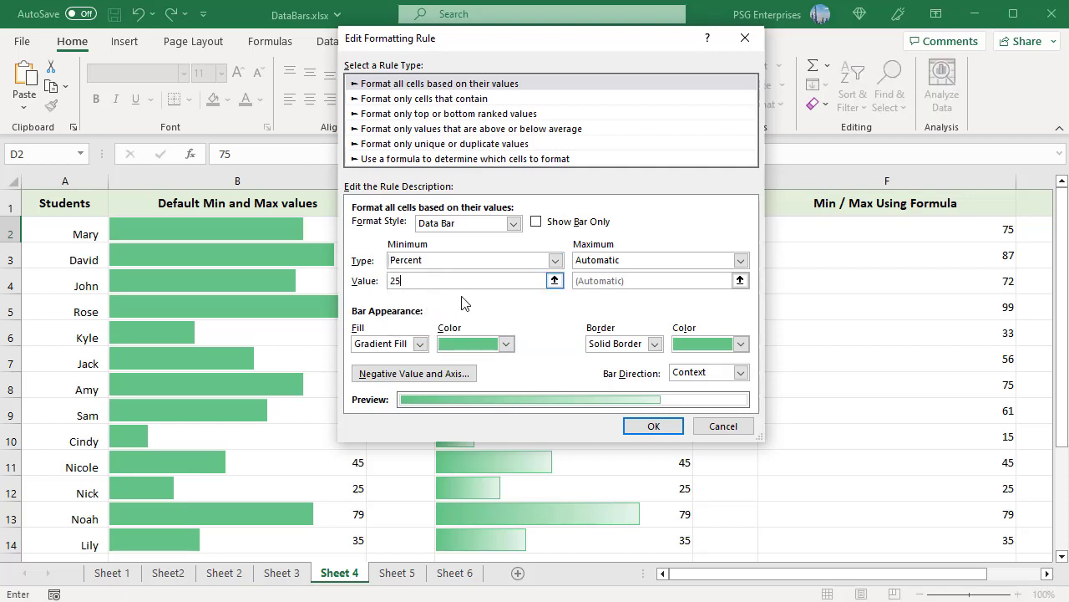
{"action": "left_click", "coordinate": [649, 261]}
{"action": "left_click", "coordinate": [621, 299]}
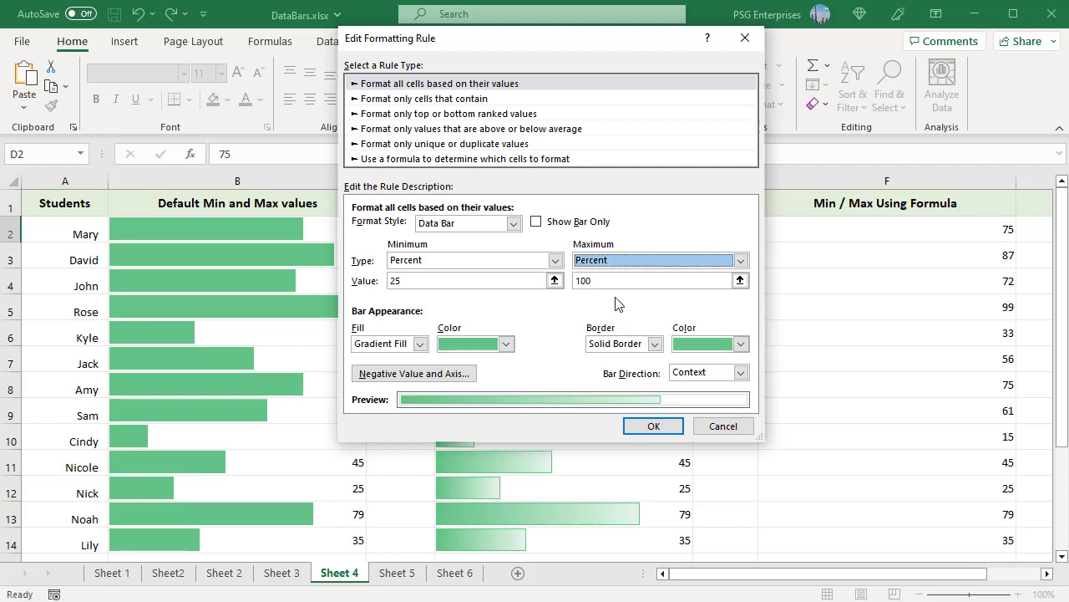
{"action": "key", "text": "Tab"}
{"action": "type", "text": "75"}
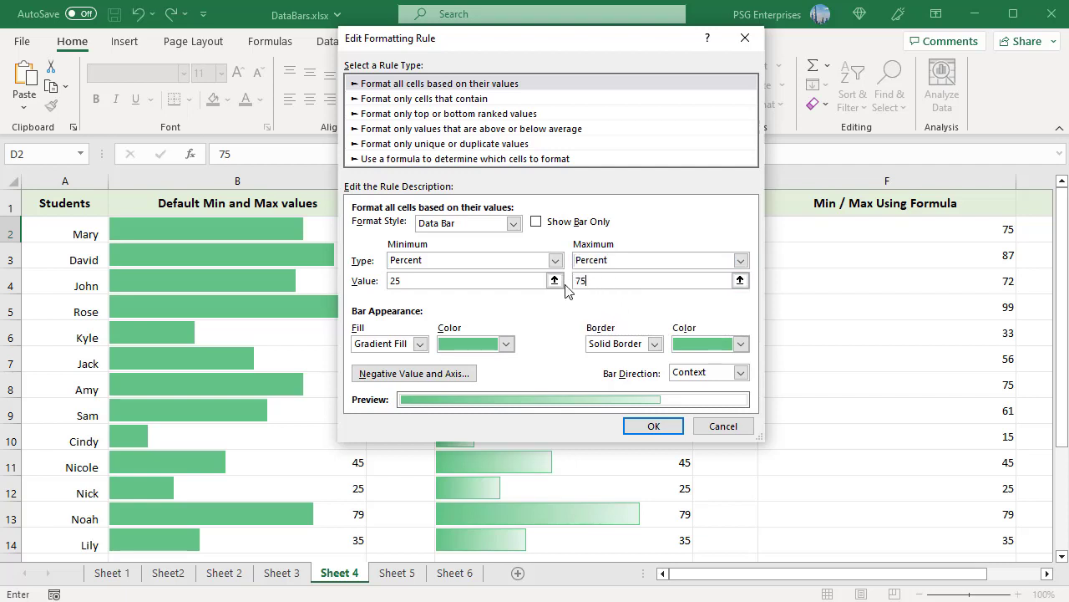
{"action": "left_click", "coordinate": [653, 426]}
{"action": "left_click", "coordinate": [716, 343]}
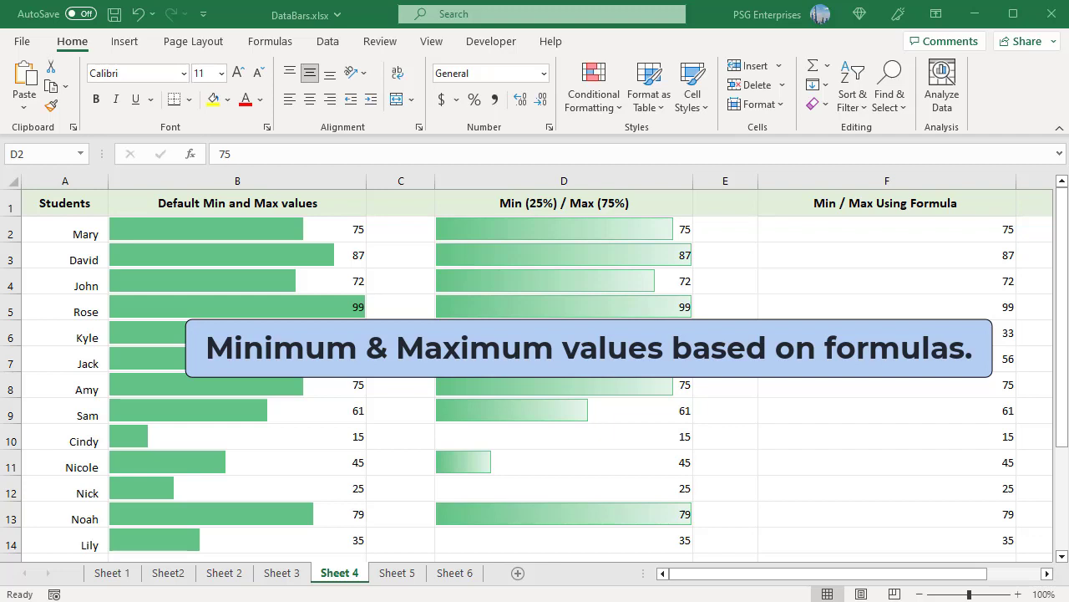
Step: Select F2:F14 and start a custom data bar rule via More Rules
{"action": "left_click", "coordinate": [840, 234]}
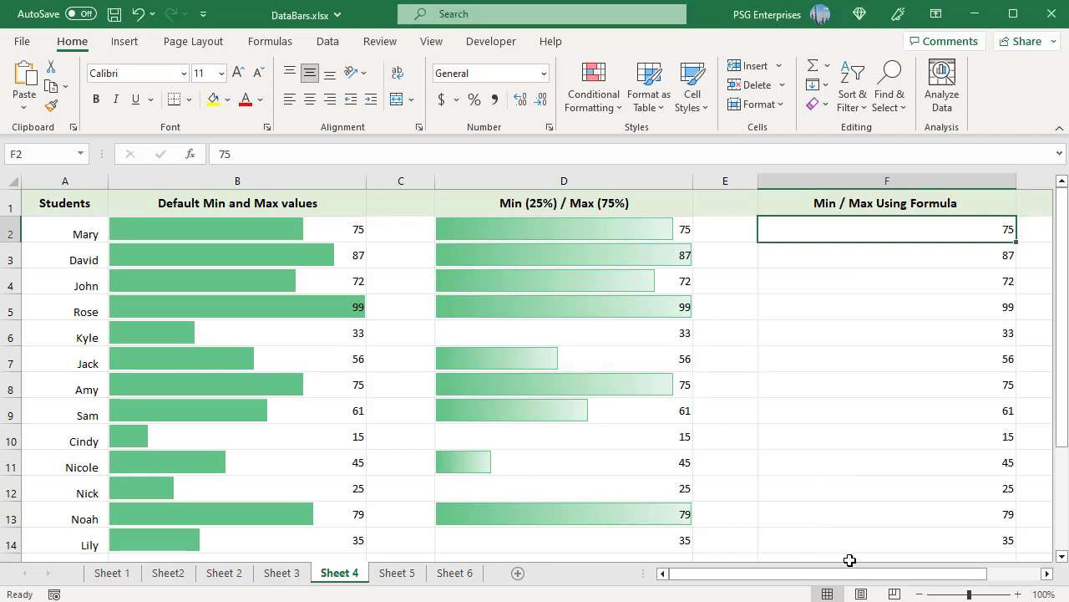
{"action": "left_click", "coordinate": [824, 535], "text": "shift"}
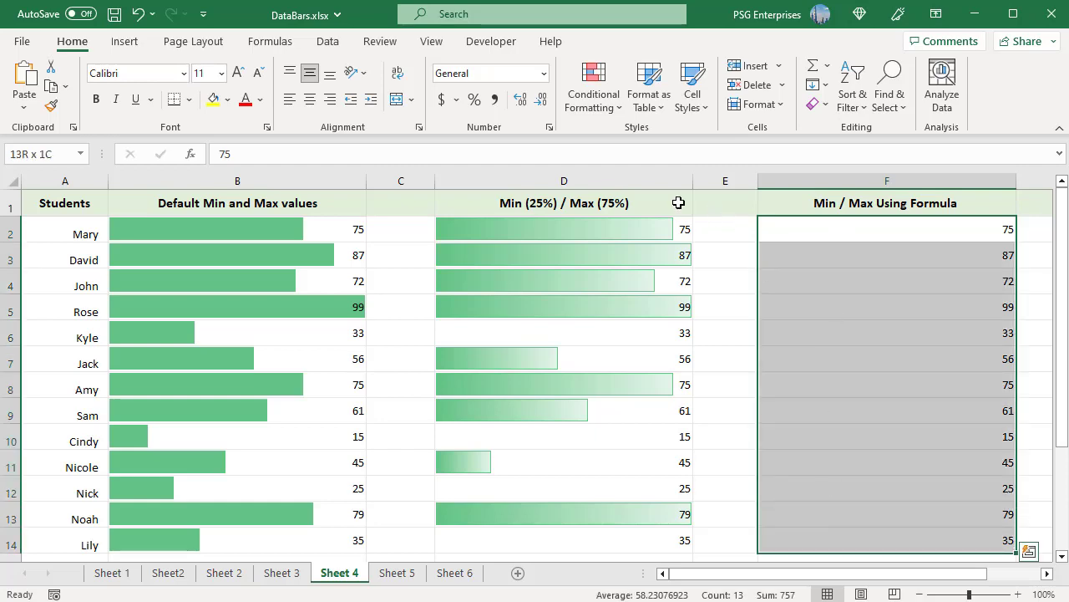
{"action": "left_click", "coordinate": [593, 93]}
{"action": "mouse_move", "coordinate": [626, 221]}
{"action": "left_click", "coordinate": [788, 416]}
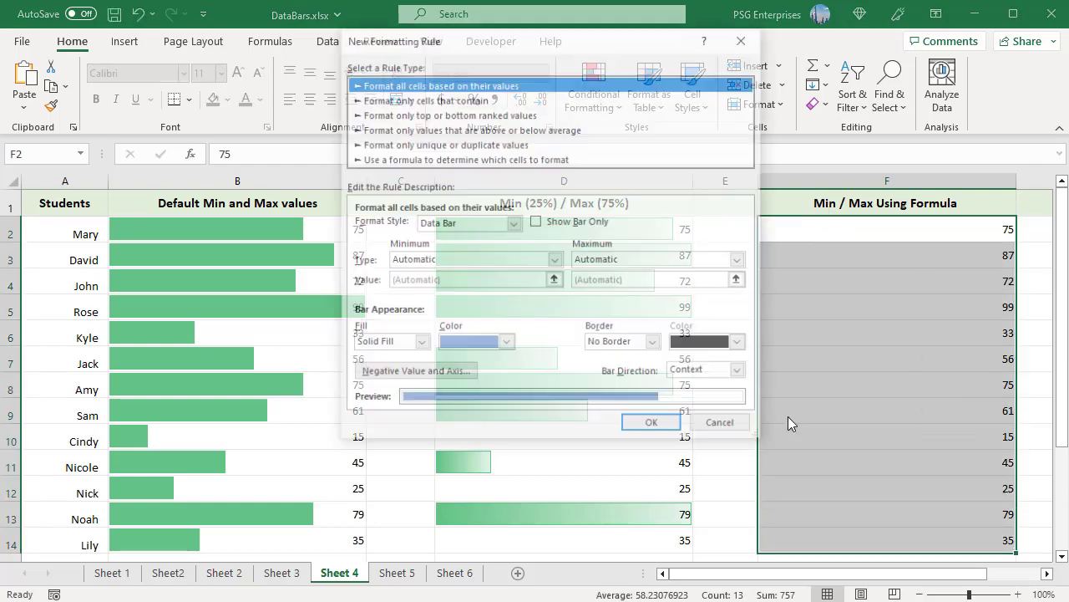
Step: Set Formula minimum =MIN($F$2:$F$14)*0.95 and maximum =MAX($F$2:$F$14)*1.05, then confirm
{"action": "left_click", "coordinate": [472, 260]}
{"action": "left_click", "coordinate": [435, 307]}
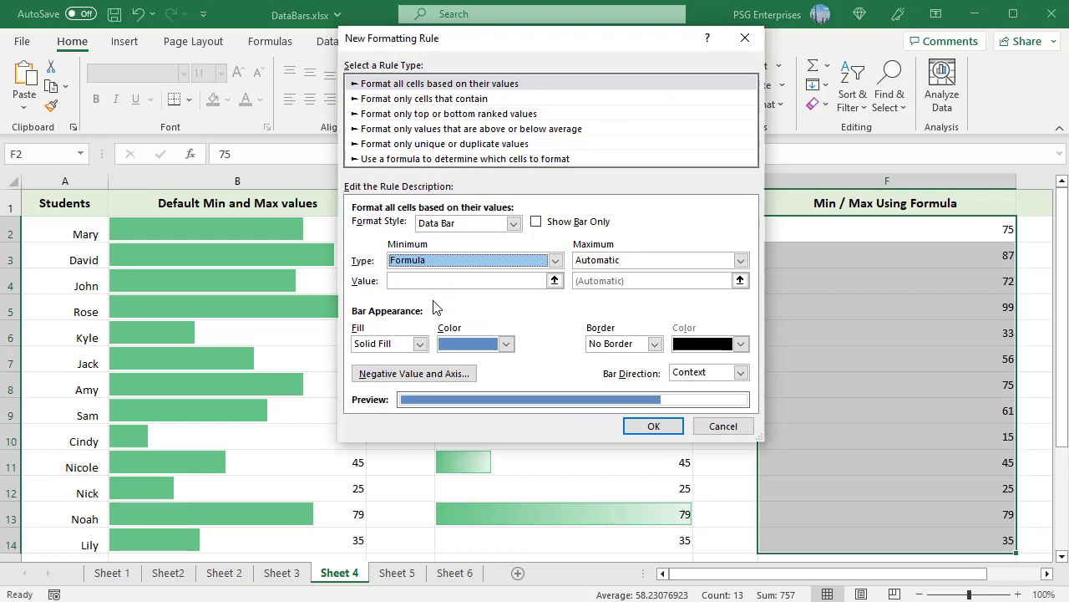
{"action": "left_click", "coordinate": [429, 279]}
{"action": "type", "text": "=MIN($F$2:$F$14) * 0.95"}
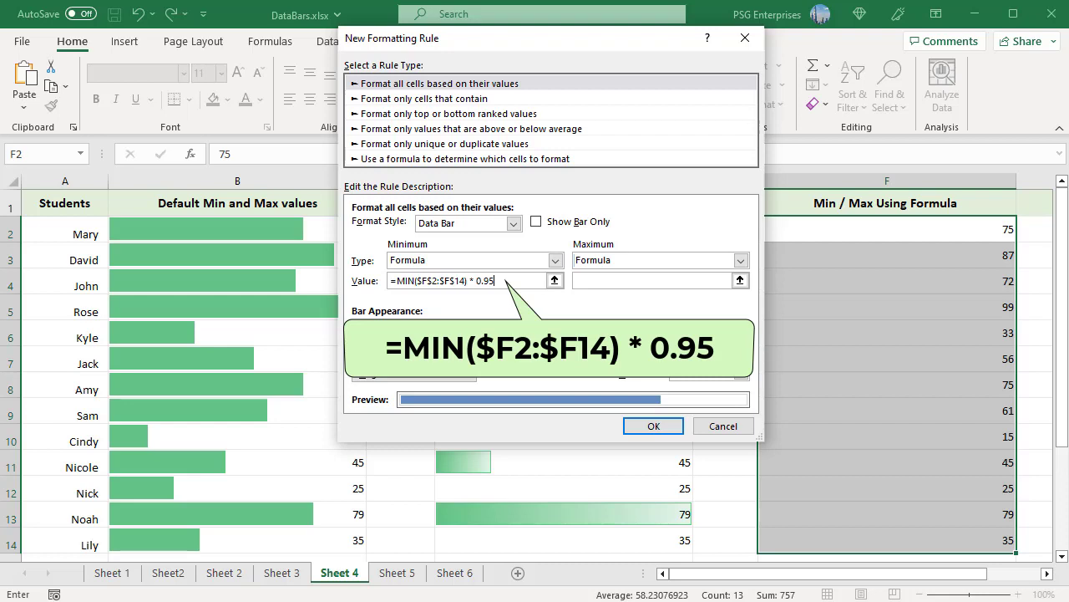
{"action": "left_click", "coordinate": [717, 282]}
{"action": "type", "text": "=MAX($F$2:$F$14) * 1.05"}
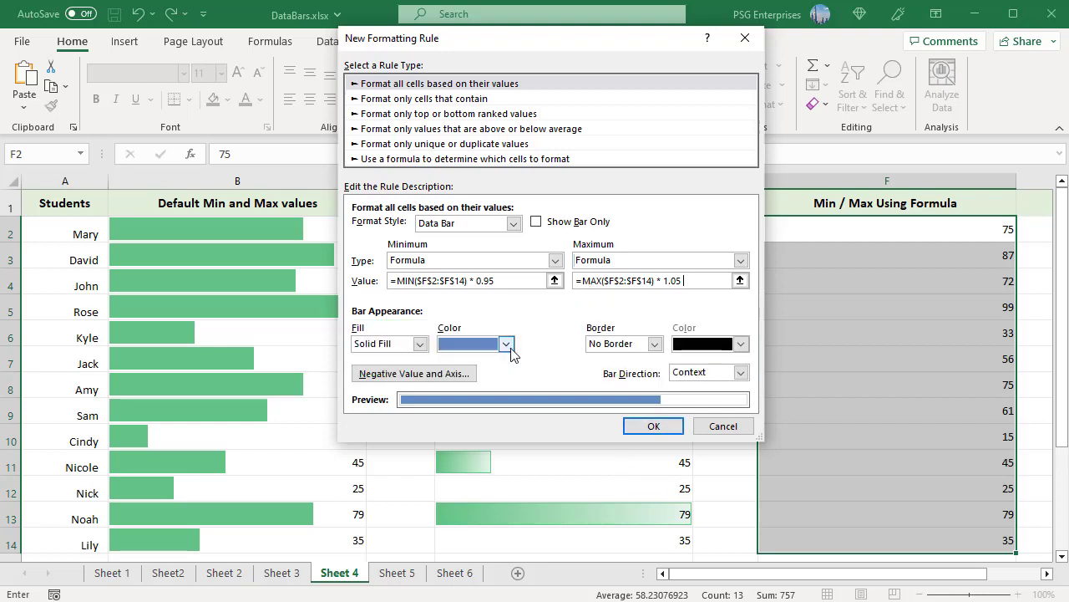
{"action": "left_click", "coordinate": [670, 428]}
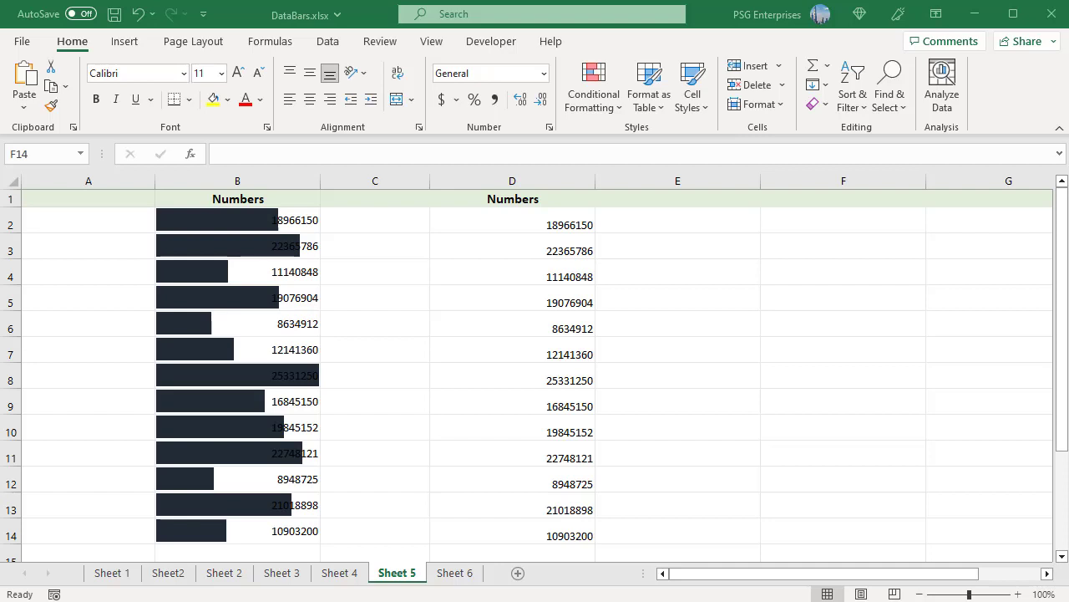
Step: Enter =D2 in E2 and fill it down to E14
{"action": "left_click", "coordinate": [722, 225]}
{"action": "type", "text": "=D2"}
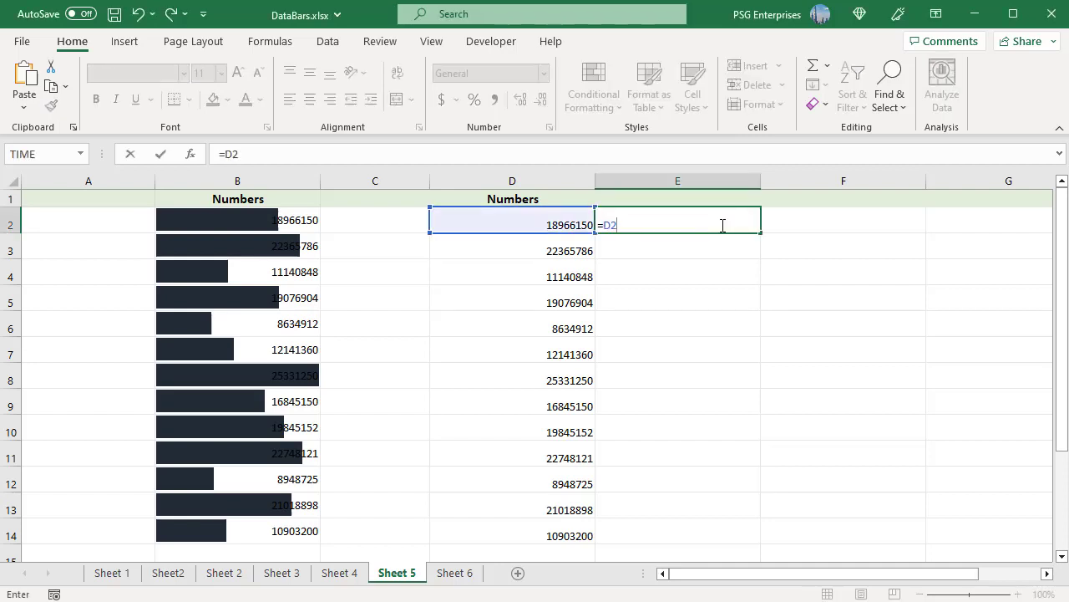
{"action": "key", "text": "ctrl+Return"}
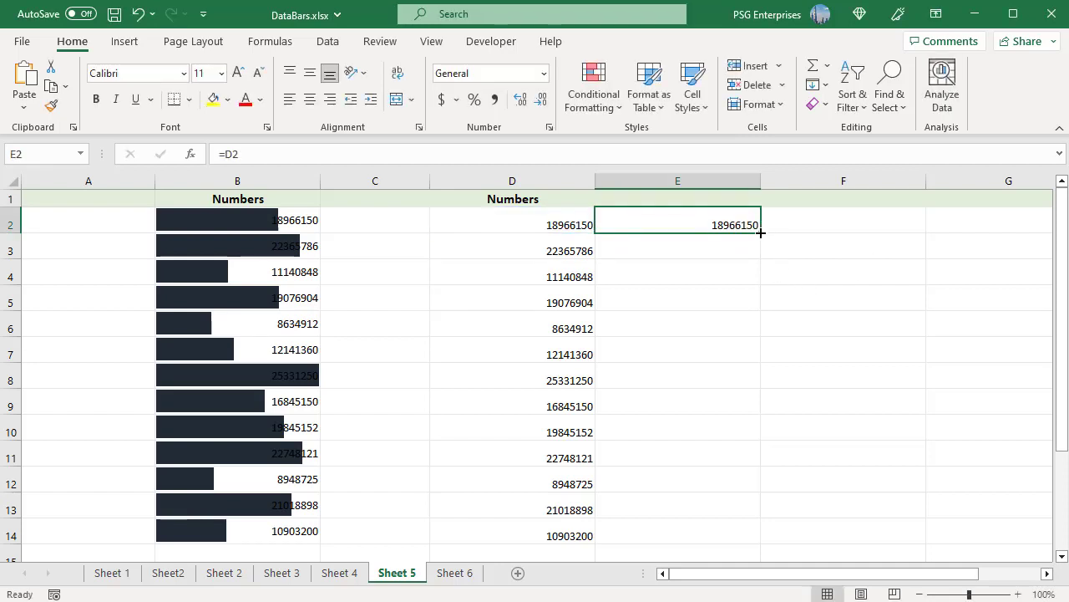
{"action": "left_click_drag", "start_coordinate": [761, 233], "coordinate": [799, 537]}
{"action": "left_click", "coordinate": [867, 537]}
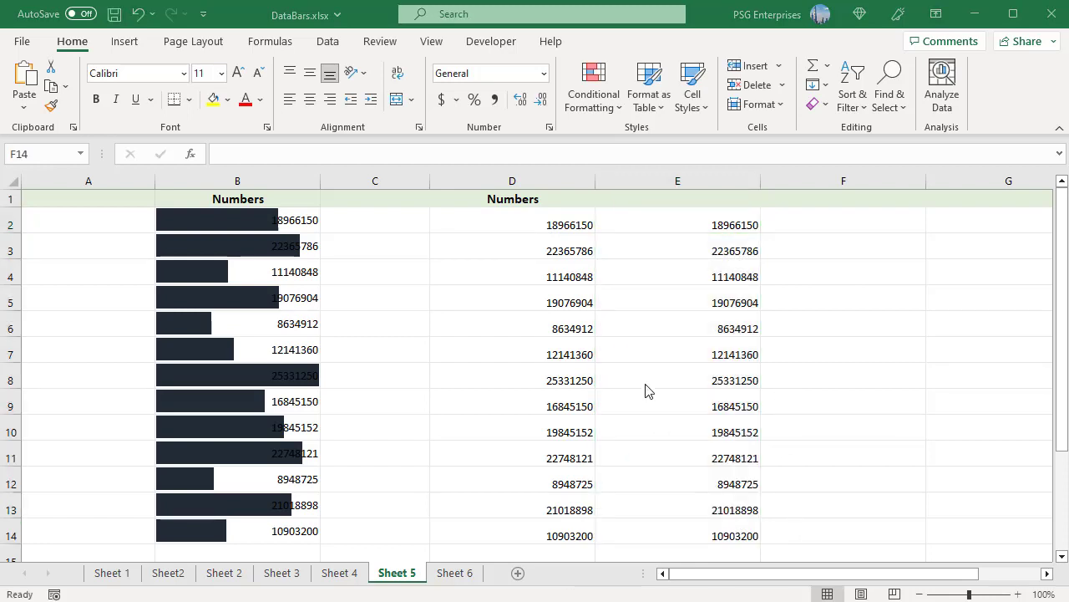
Step: Add bar-only data bars to E2:E14 with Show Bar Only ticked
{"action": "left_click", "coordinate": [643, 221]}
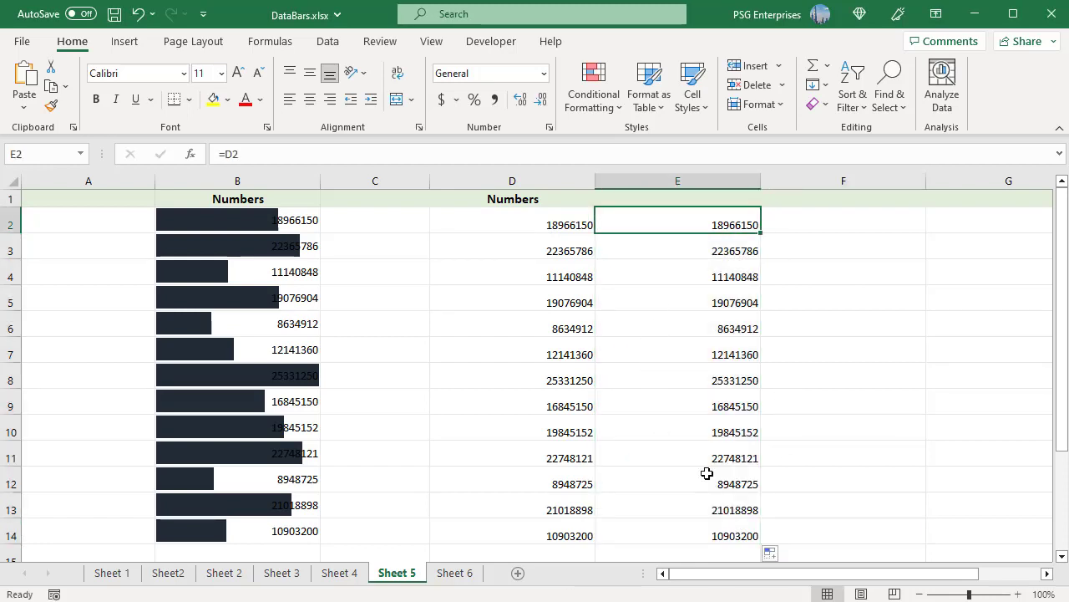
{"action": "left_click", "coordinate": [710, 527], "text": "shift"}
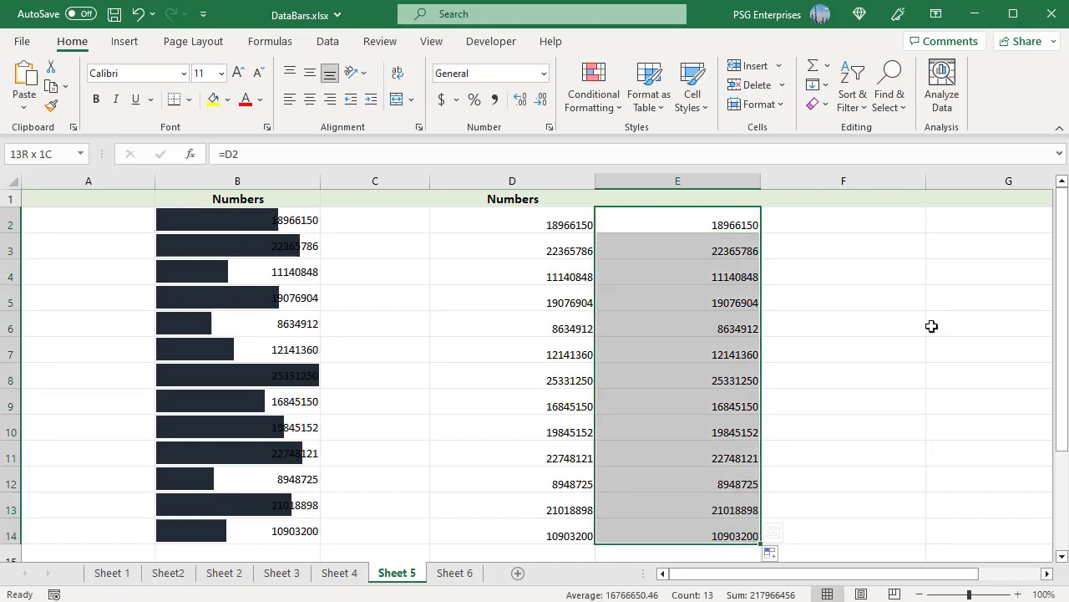
{"action": "left_click", "coordinate": [593, 92]}
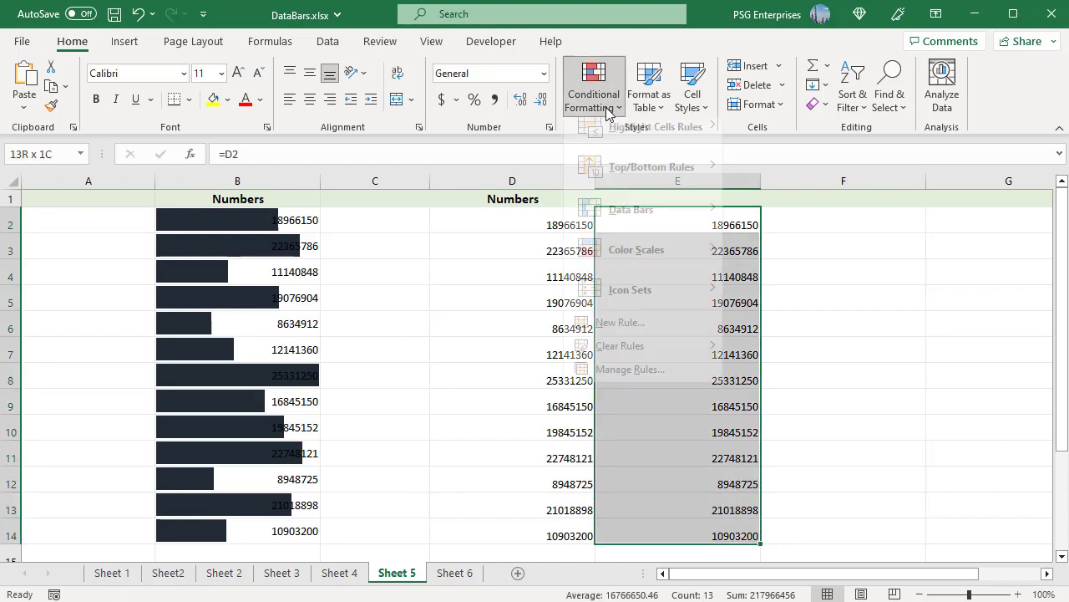
{"action": "left_click", "coordinate": [803, 393]}
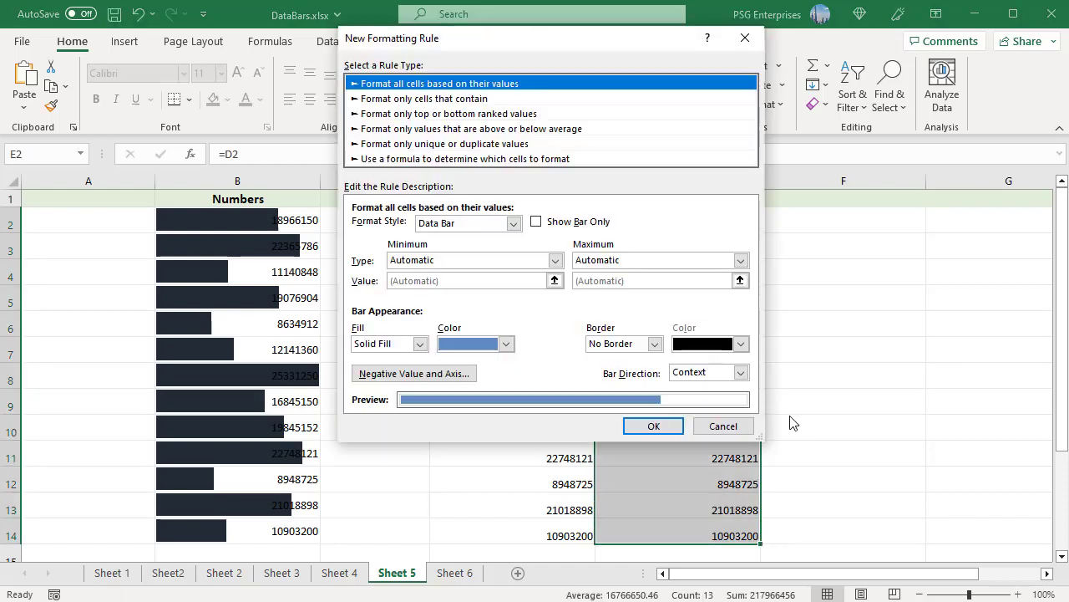
{"action": "left_click", "coordinate": [539, 223]}
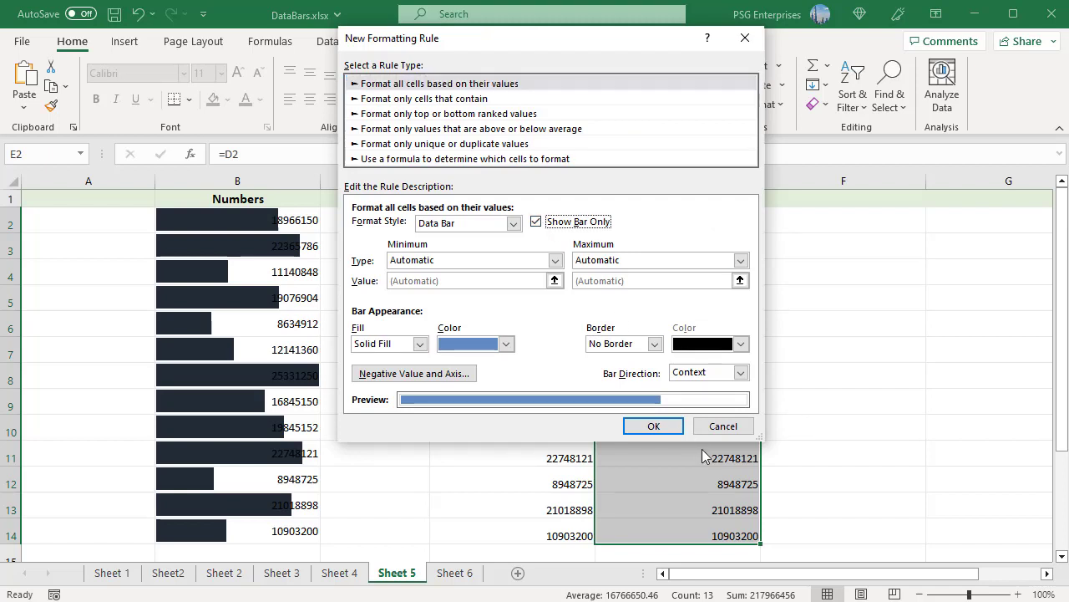
{"action": "left_click", "coordinate": [650, 426]}
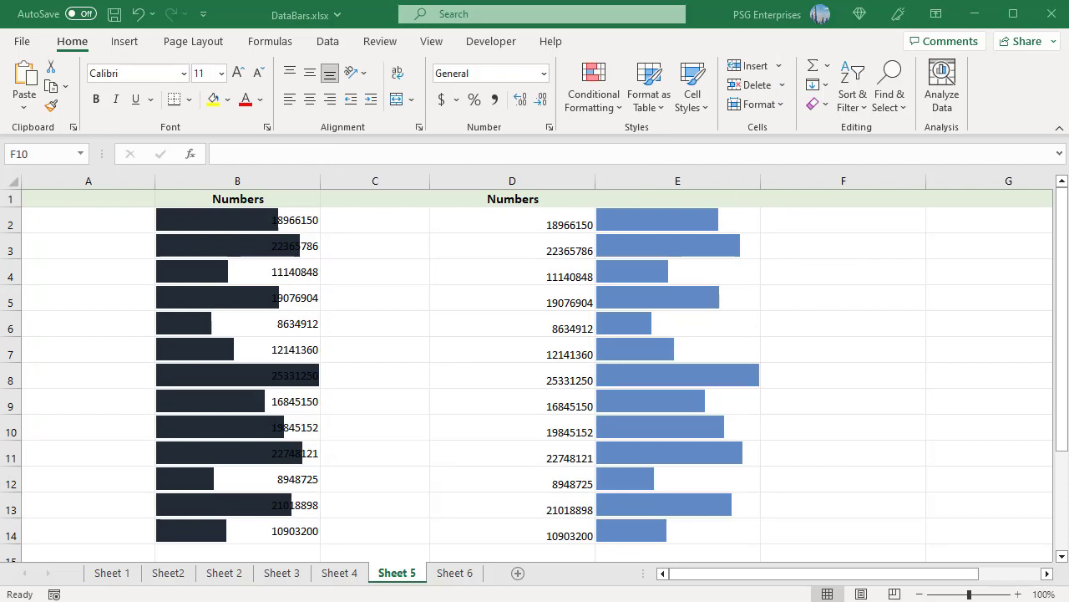
Step: On Sheet 6, create a More Rules data bar rule for D2:D13 with light gold bars
{"action": "left_click", "coordinate": [451, 575]}
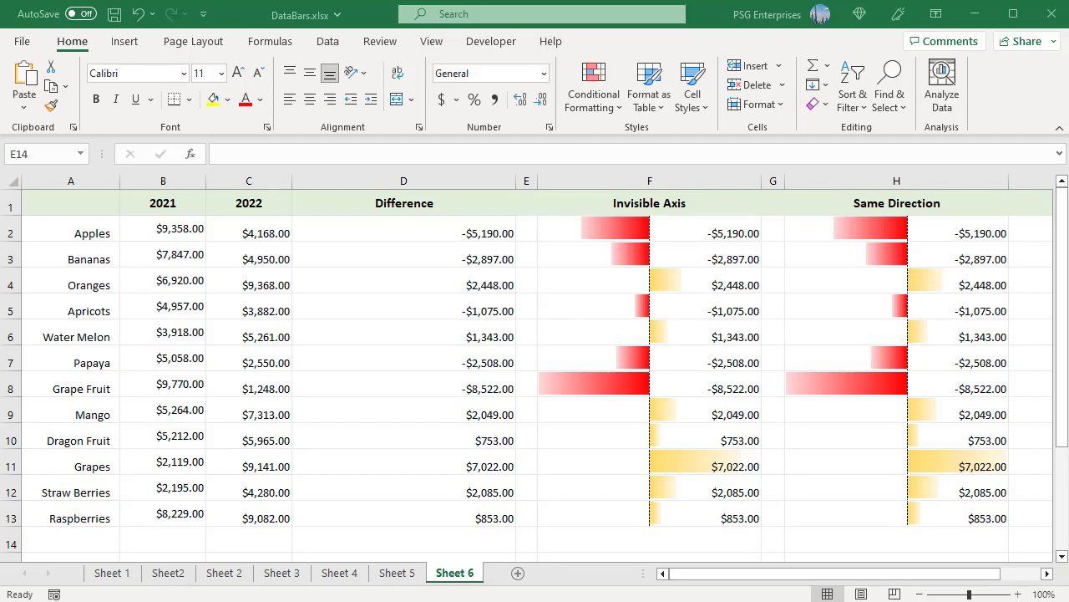
{"action": "left_click", "coordinate": [403, 233]}
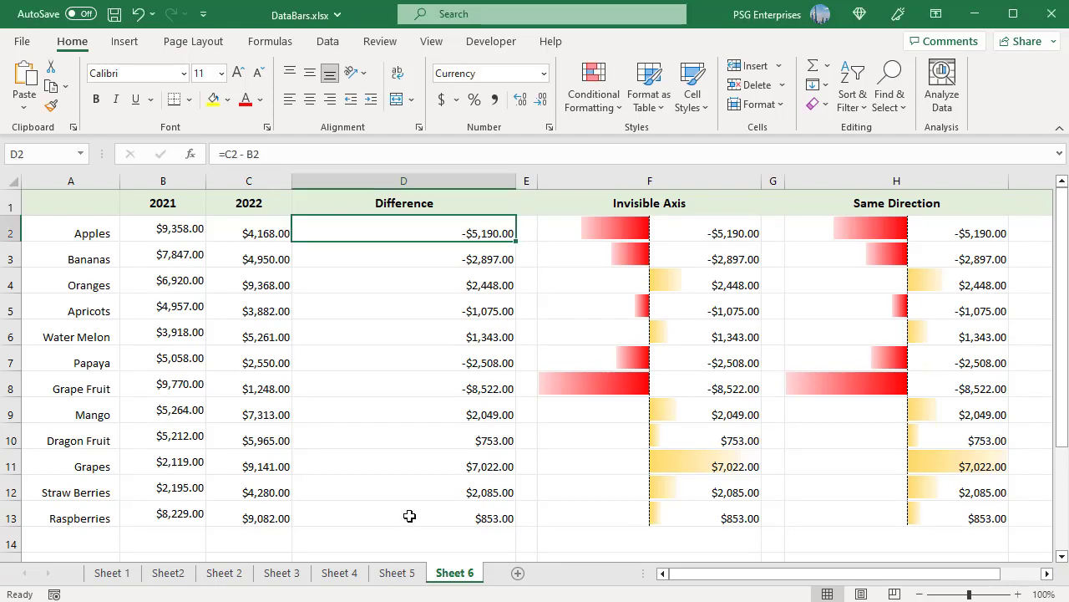
{"action": "left_click", "coordinate": [409, 518], "text": "shift"}
{"action": "left_click", "coordinate": [622, 110]}
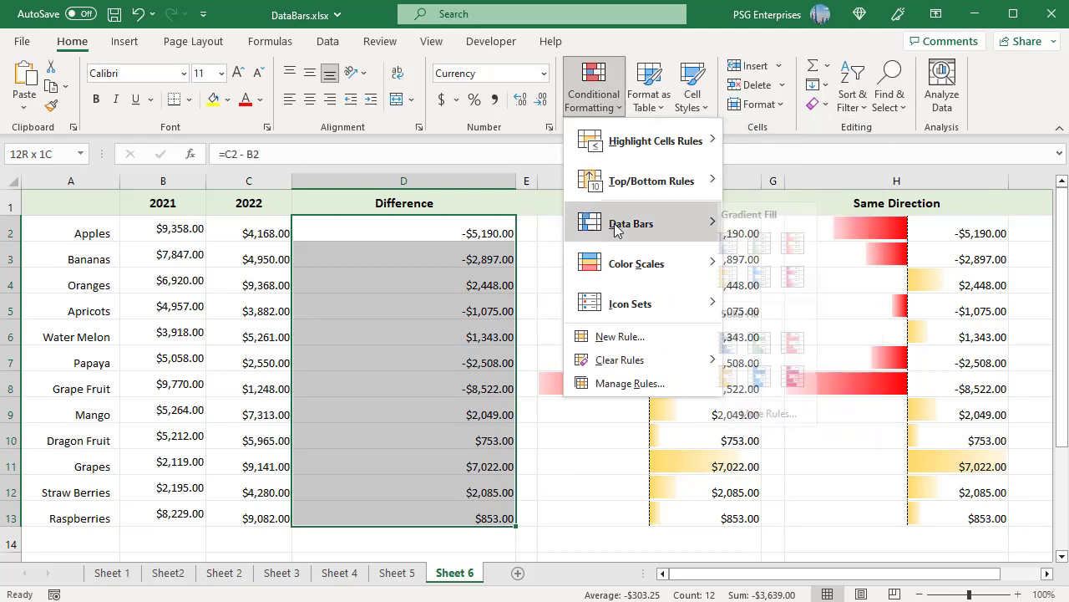
{"action": "mouse_move", "coordinate": [616, 226]}
{"action": "left_click", "coordinate": [774, 414]}
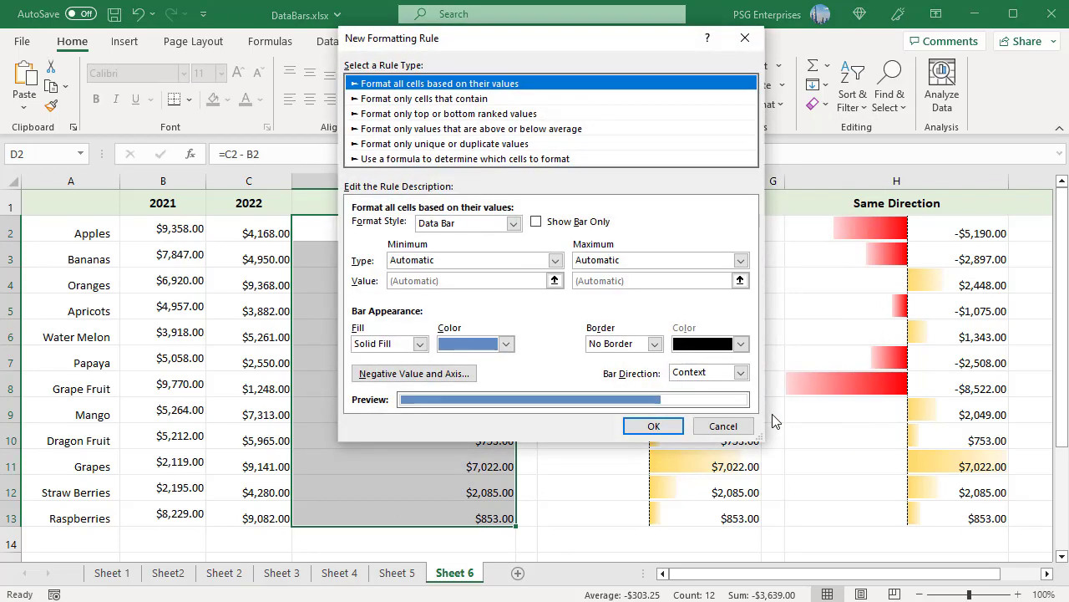
{"action": "left_click", "coordinate": [504, 347]}
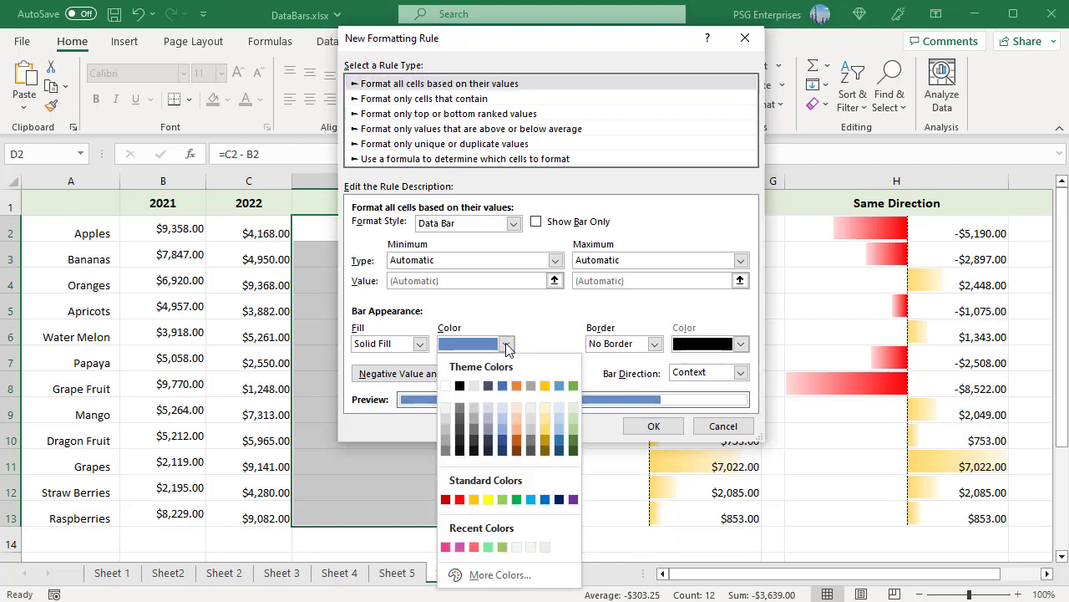
{"action": "left_click", "coordinate": [550, 421]}
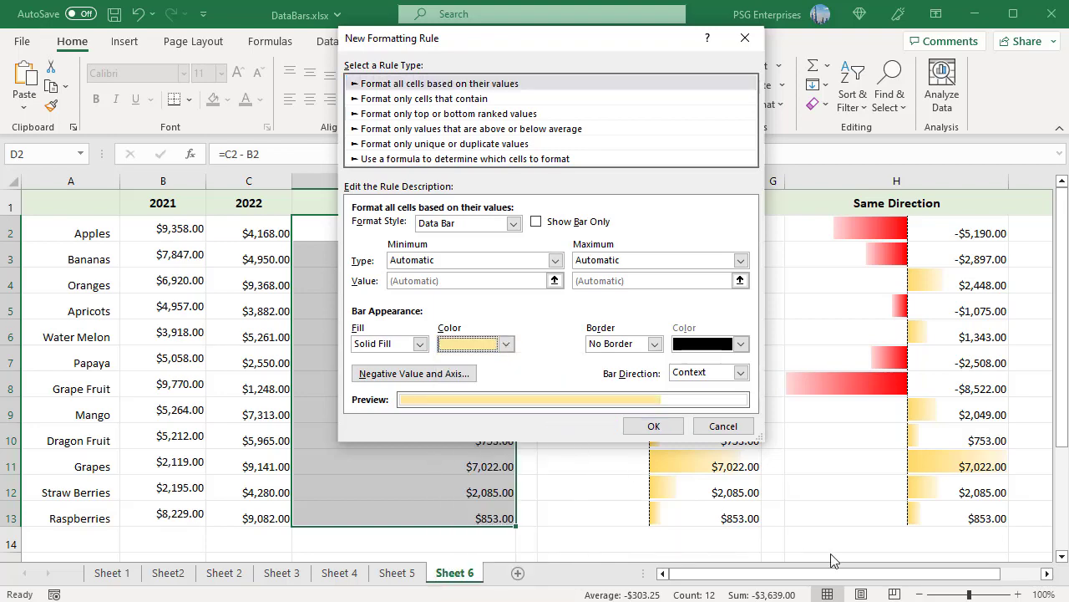
Step: Keep red negative bars, put a dark axis at the cell midpoint, and apply the rule
{"action": "left_click", "coordinate": [449, 375]}
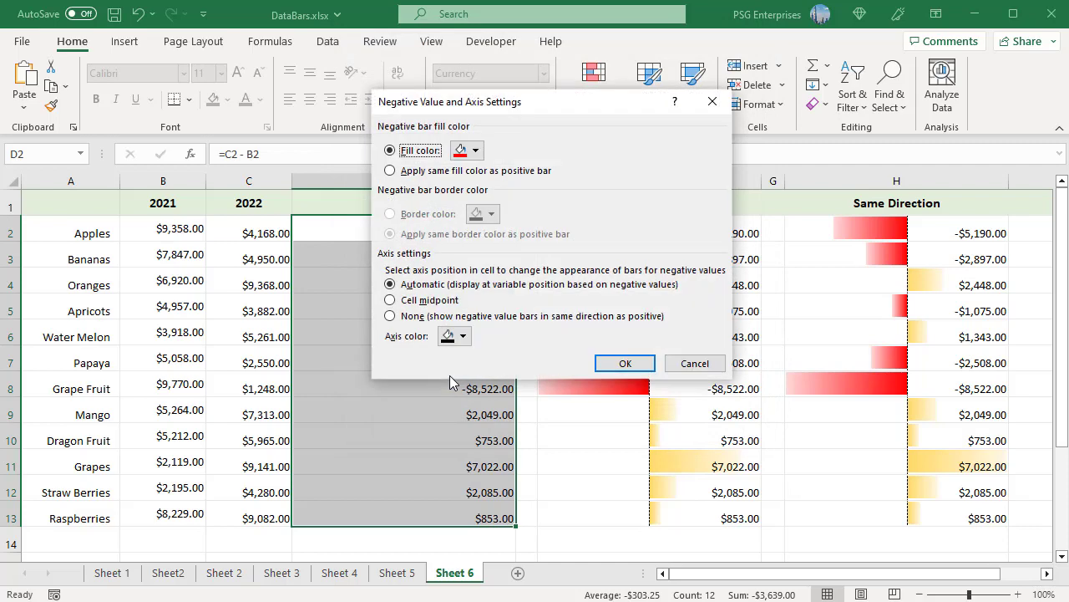
{"action": "left_click", "coordinate": [476, 151]}
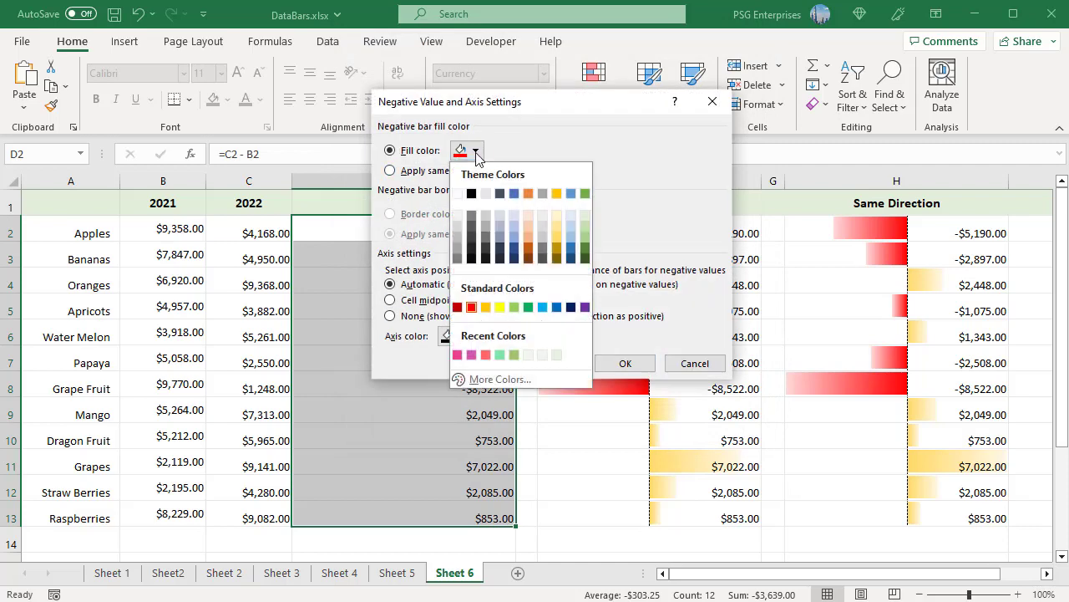
{"action": "left_click", "coordinate": [549, 158]}
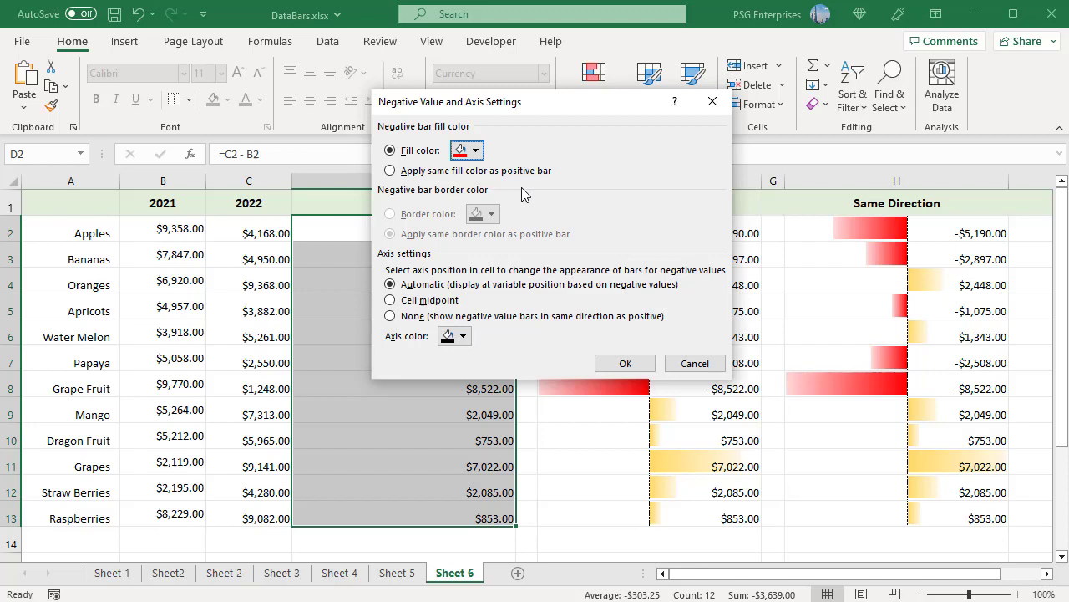
{"action": "left_click", "coordinate": [390, 301]}
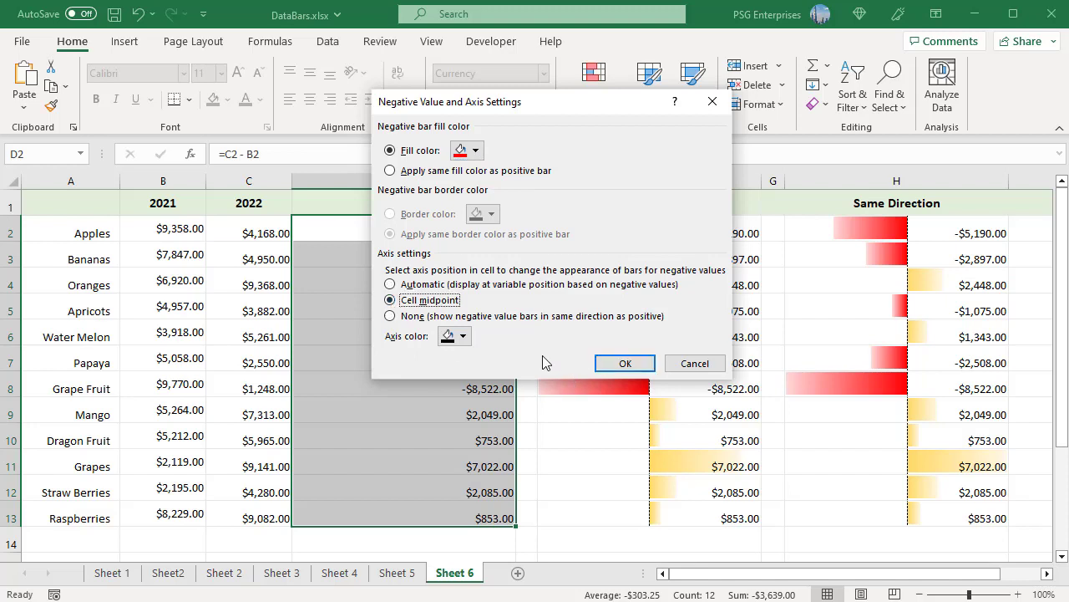
{"action": "left_click", "coordinate": [459, 336]}
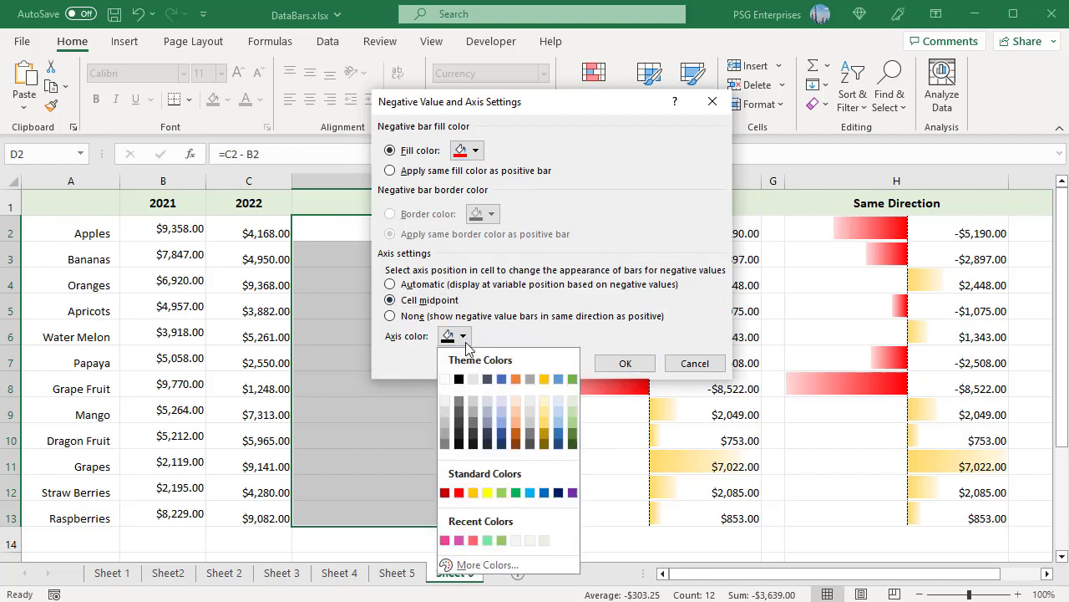
{"action": "left_click", "coordinate": [474, 445]}
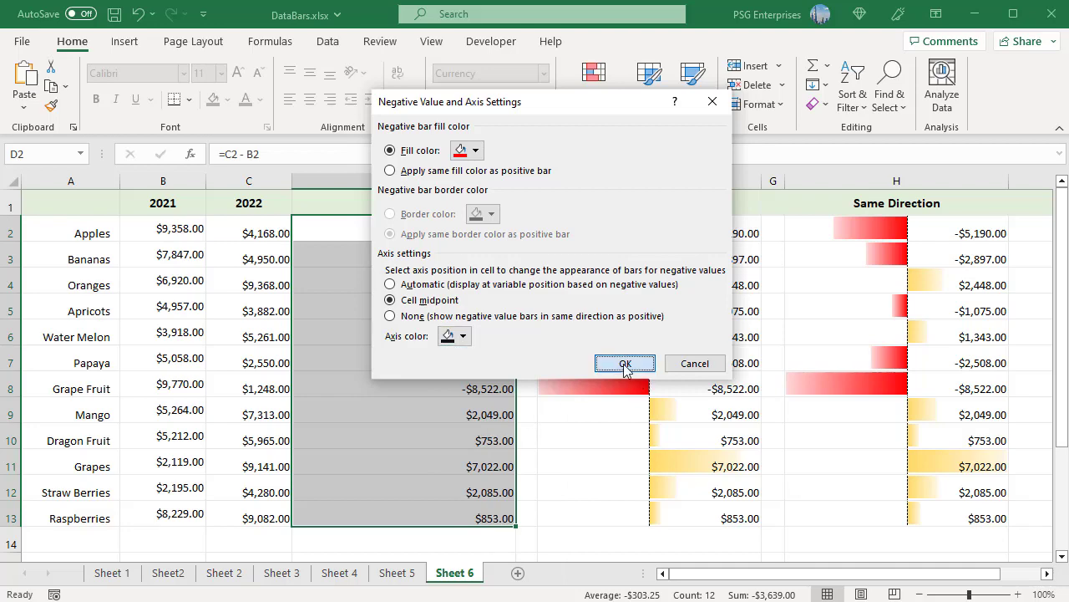
{"action": "left_click", "coordinate": [625, 365]}
{"action": "left_click", "coordinate": [653, 426]}
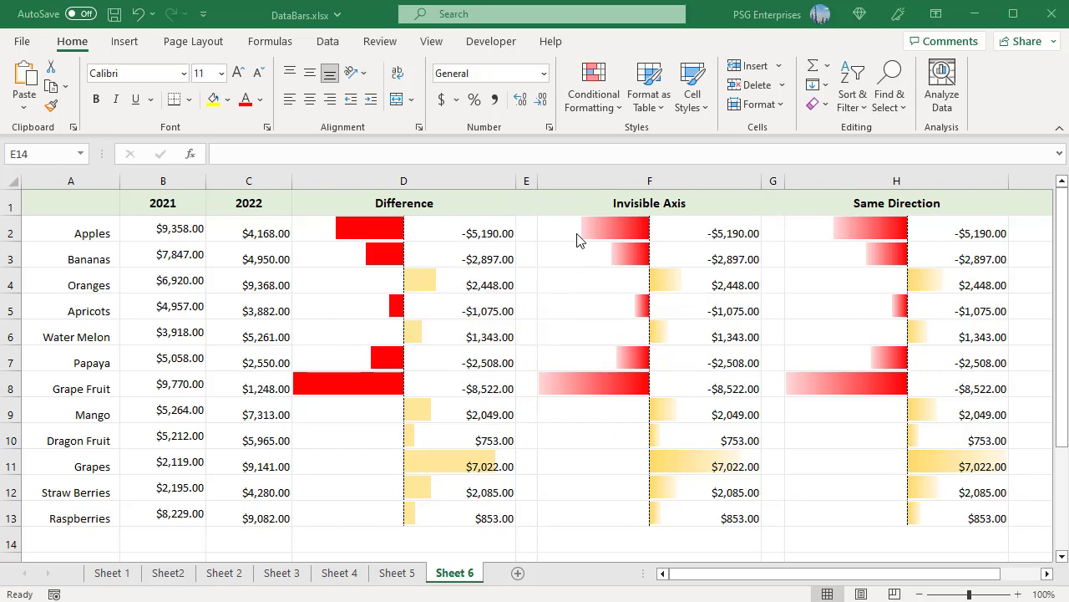
Step: Edit the Data Bar rule on F2 so its Negative Value and Axis colour is white, hiding the axis
{"action": "left_click", "coordinate": [597, 226]}
{"action": "left_click", "coordinate": [593, 86]}
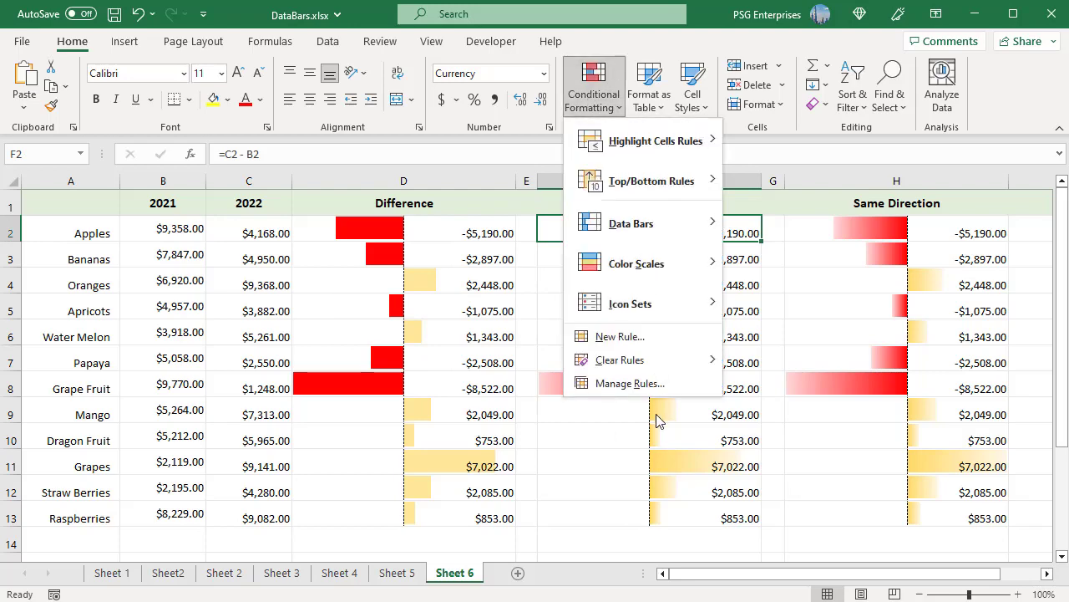
{"action": "left_click", "coordinate": [628, 382]}
{"action": "left_click", "coordinate": [466, 222]}
{"action": "double_click", "coordinate": [465, 221]}
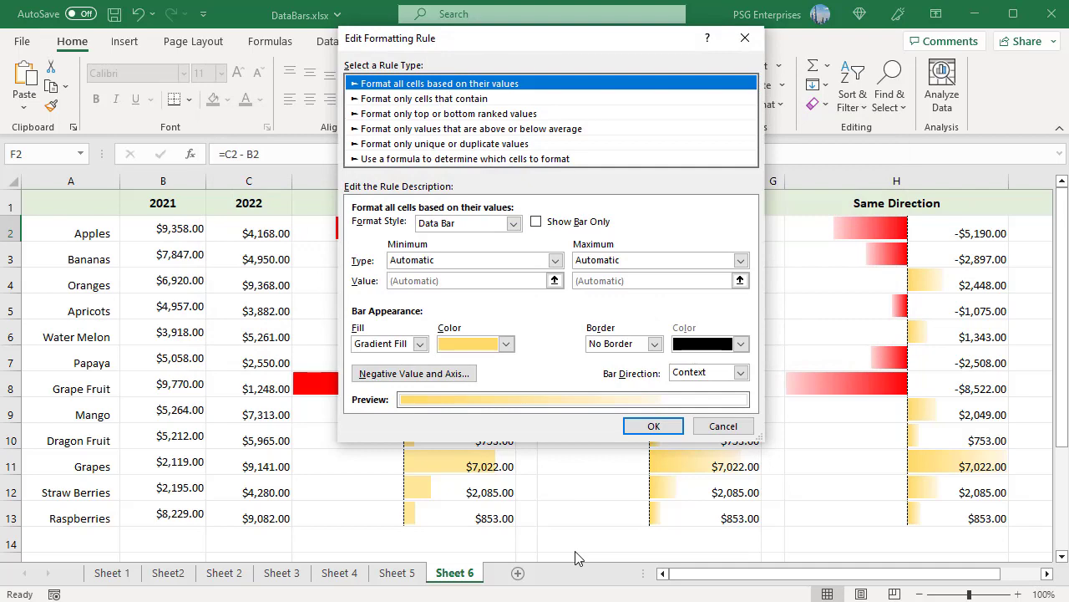
{"action": "left_click", "coordinate": [449, 376]}
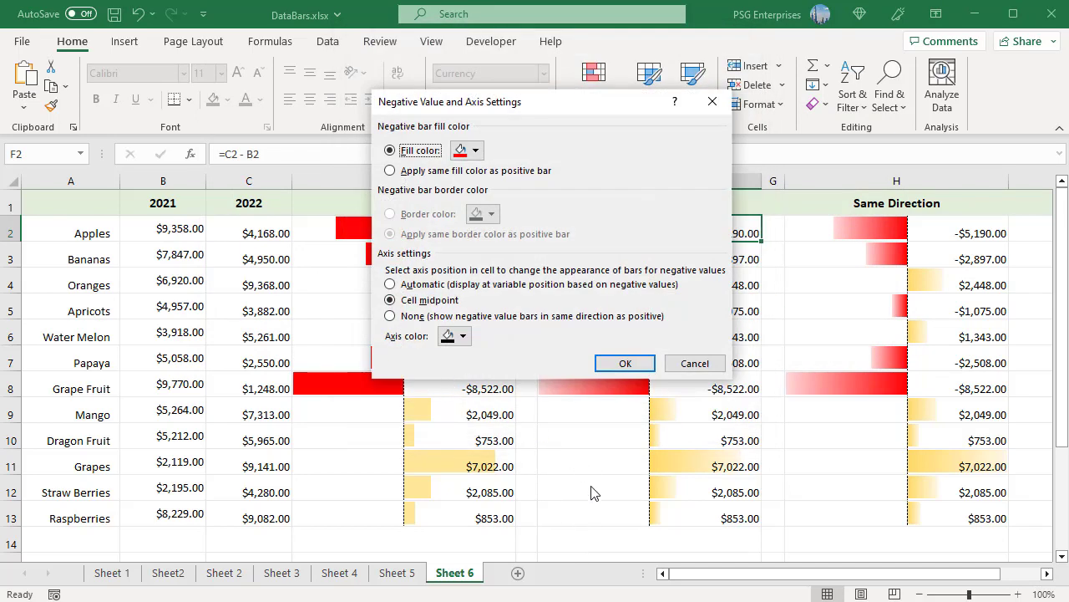
{"action": "left_click", "coordinate": [457, 336]}
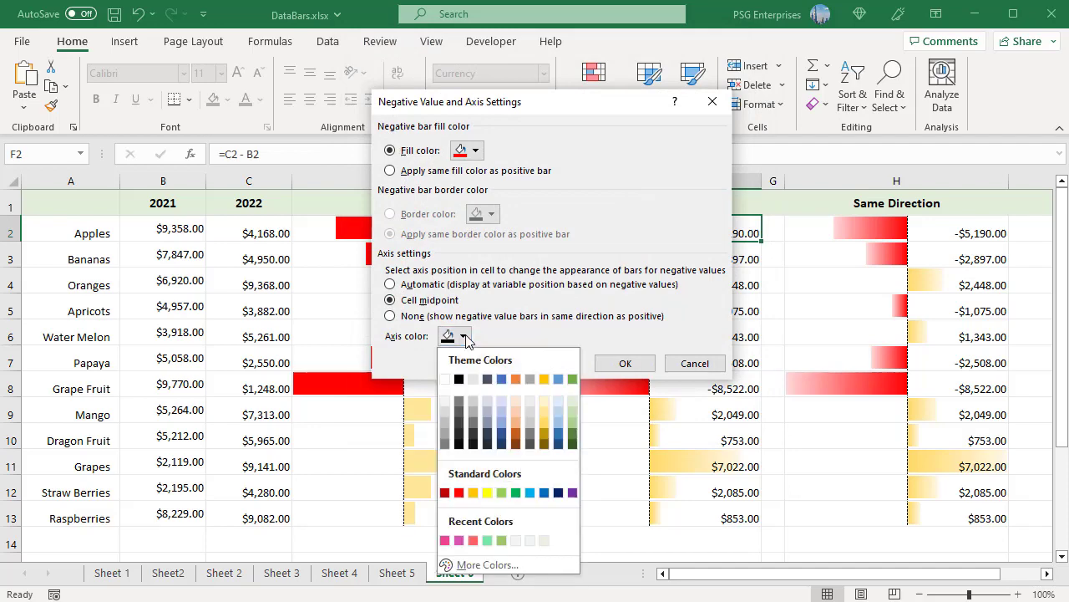
{"action": "left_click", "coordinate": [446, 379]}
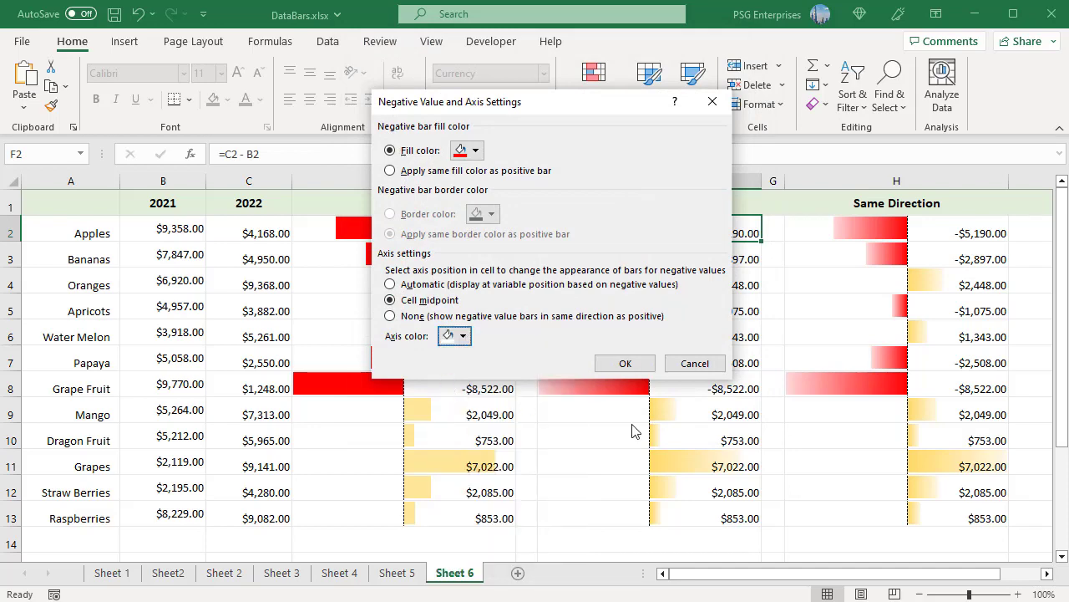
{"action": "left_click", "coordinate": [626, 365]}
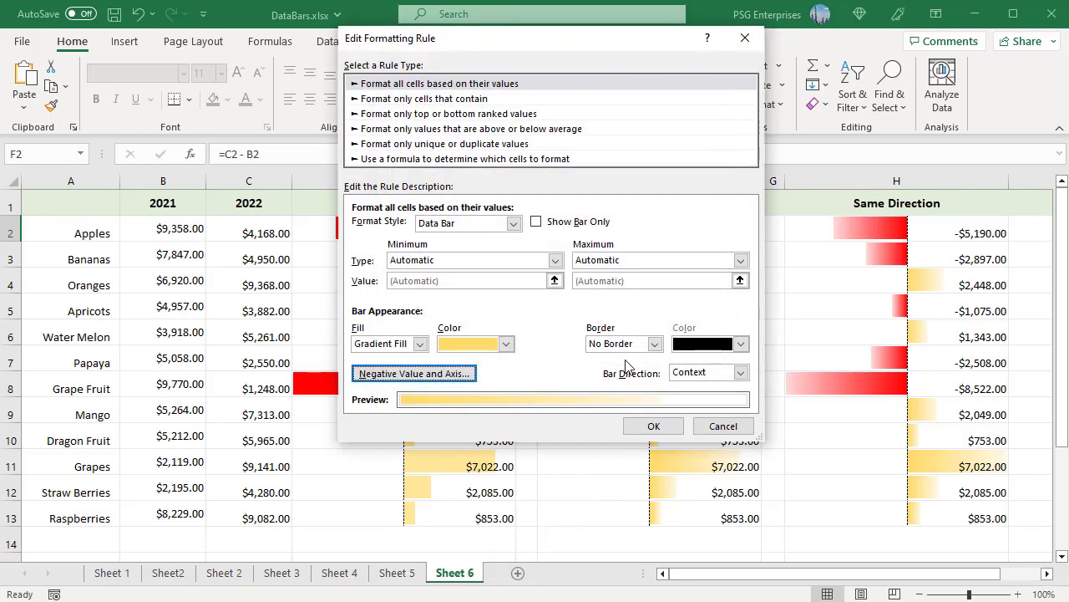
{"action": "left_click", "coordinate": [650, 422]}
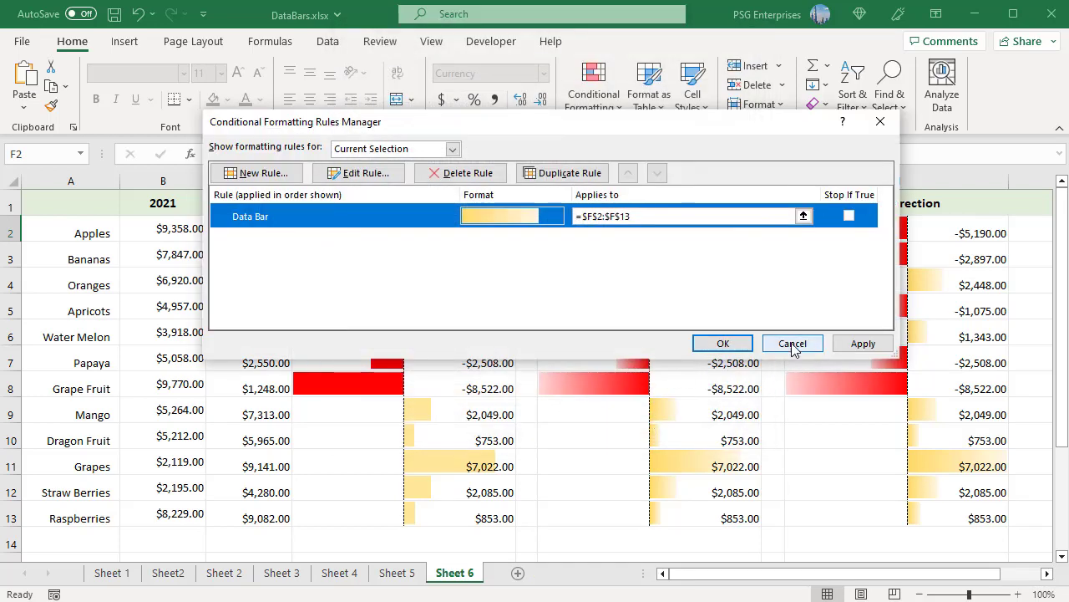
{"action": "left_click", "coordinate": [710, 343]}
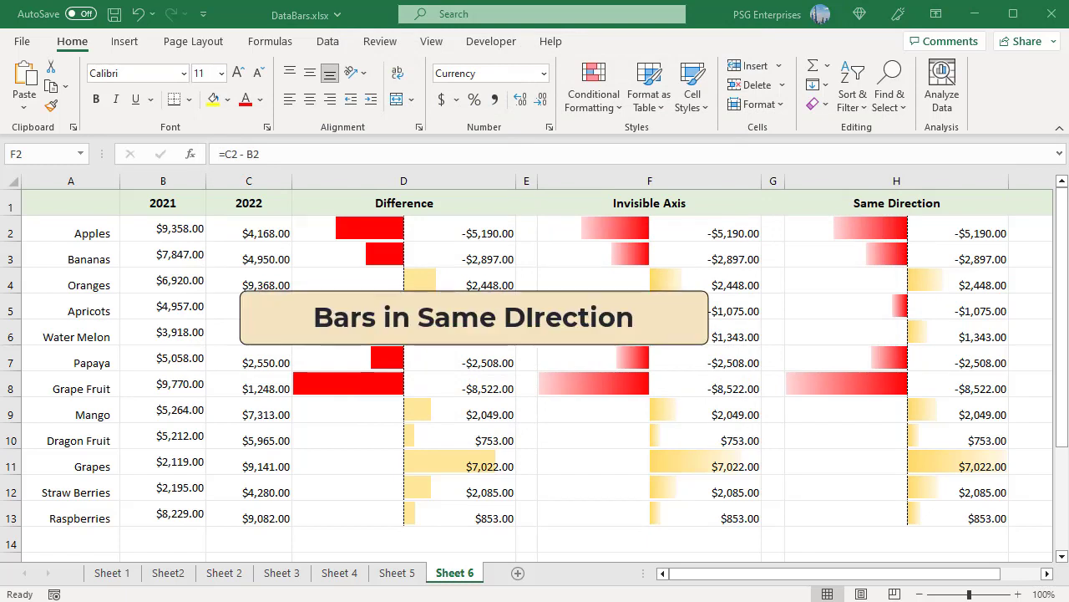
Step: Edit H2's Data Bar rule to draw negative bars the same direction as positive ones
{"action": "left_click", "coordinate": [860, 226]}
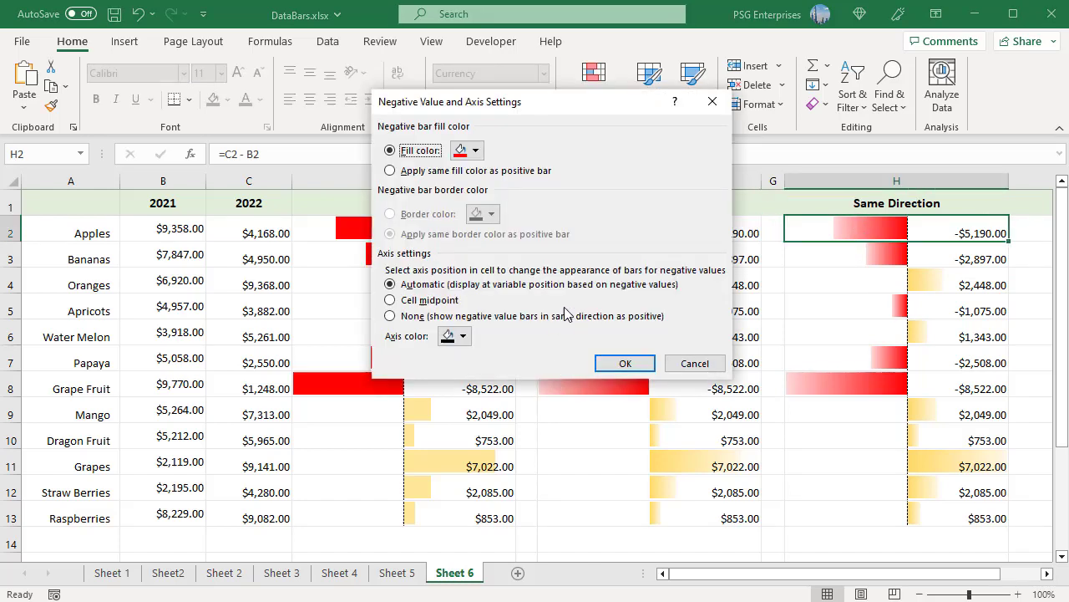
{"action": "left_click", "coordinate": [391, 316]}
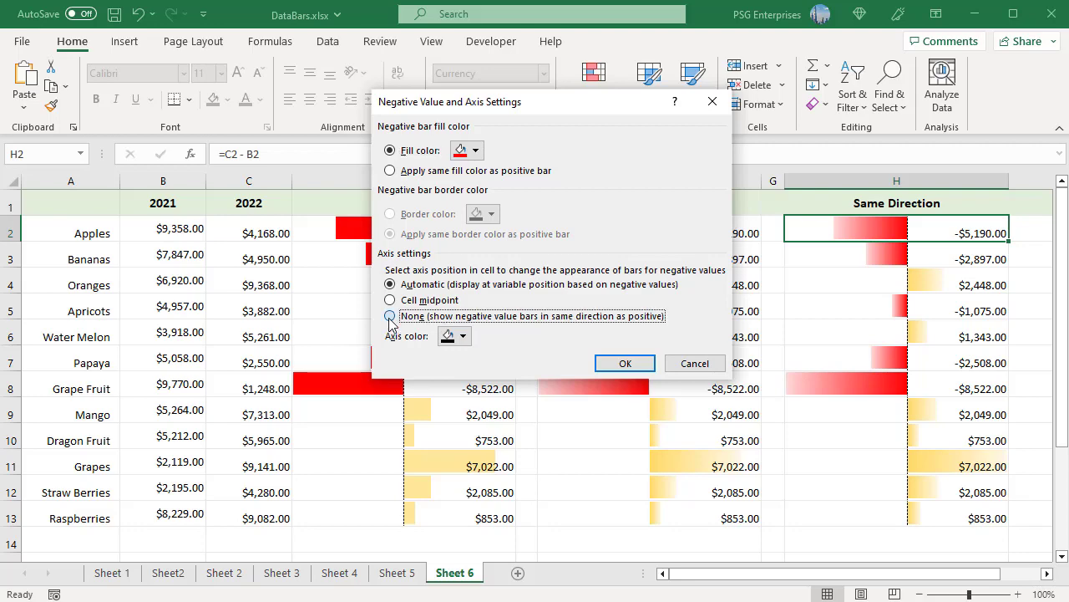
{"action": "left_click", "coordinate": [618, 364]}
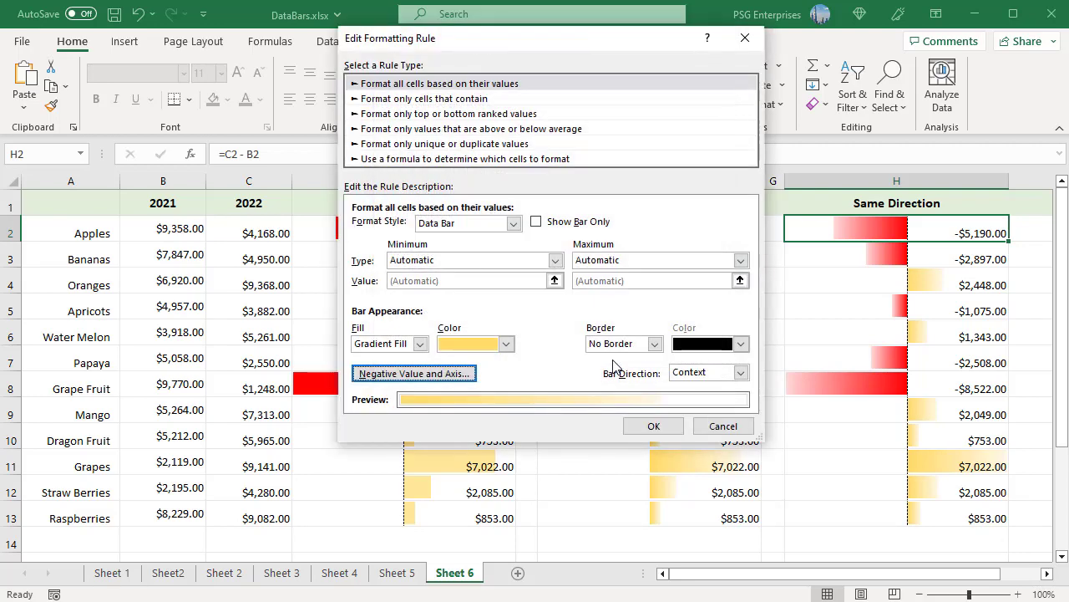
{"action": "left_click", "coordinate": [648, 427]}
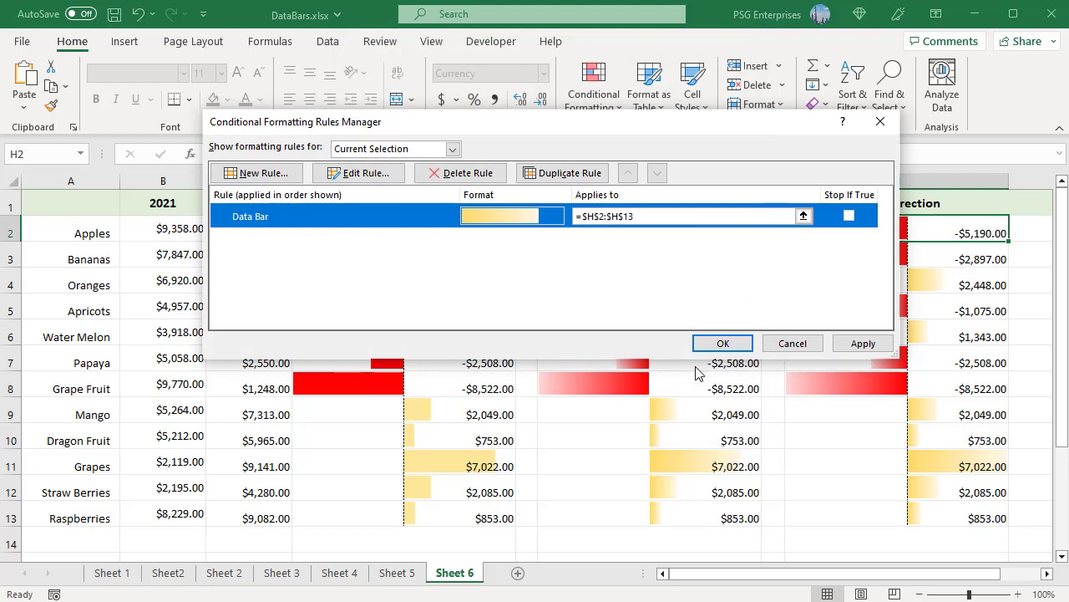
{"action": "left_click", "coordinate": [720, 343]}
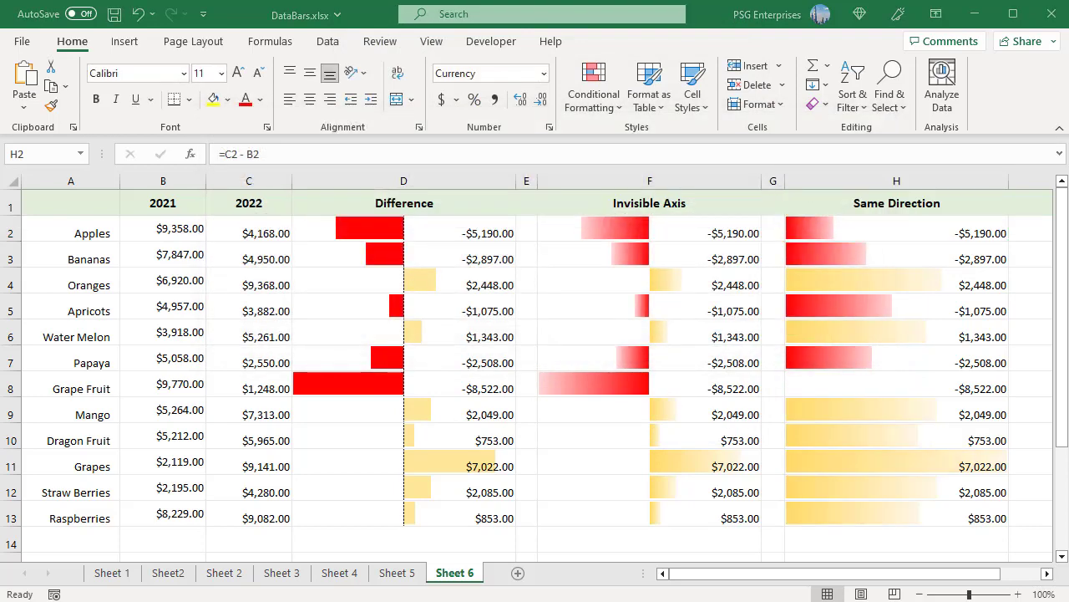